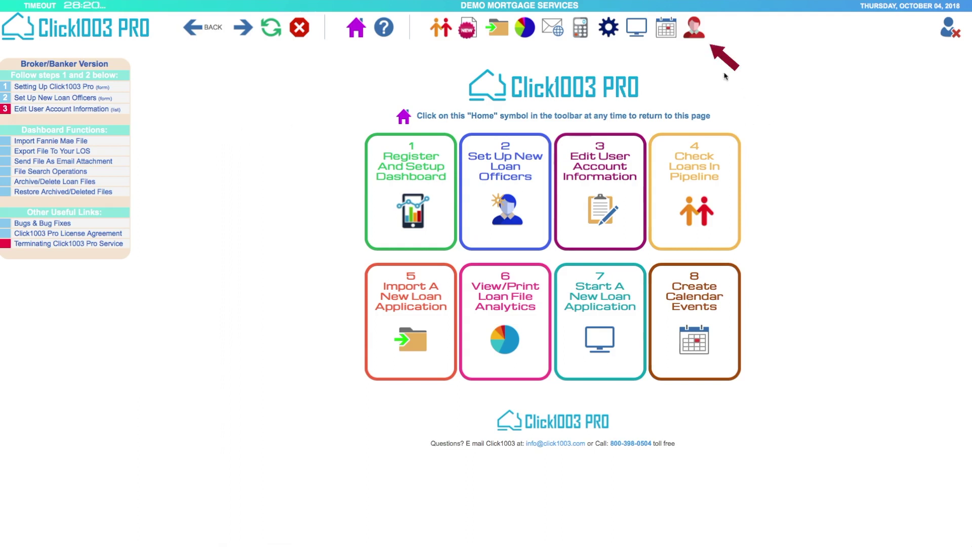
# - Open the contact manager and filter the contact list to the Borrowers group
pyautogui.click(694, 28)
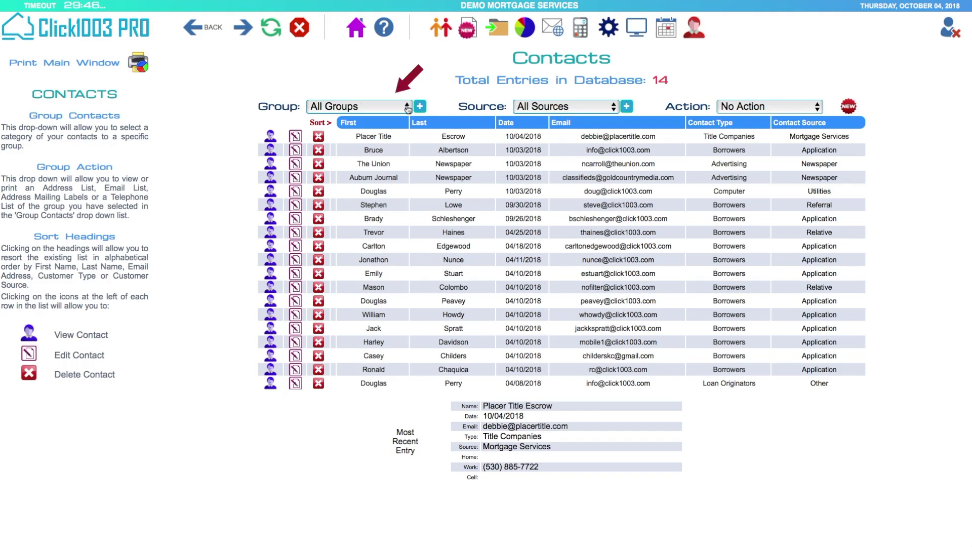
pyautogui.click(408, 107)
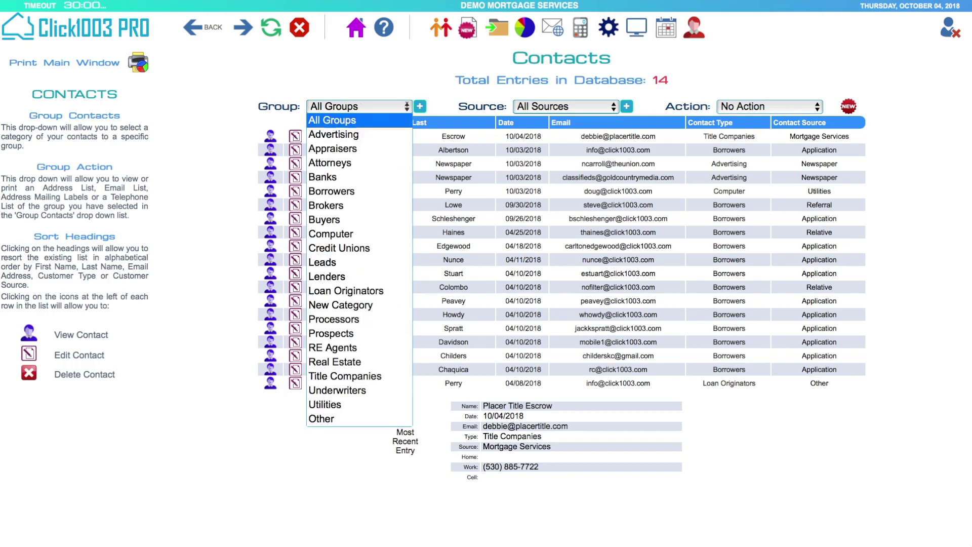
pyautogui.click(335, 192)
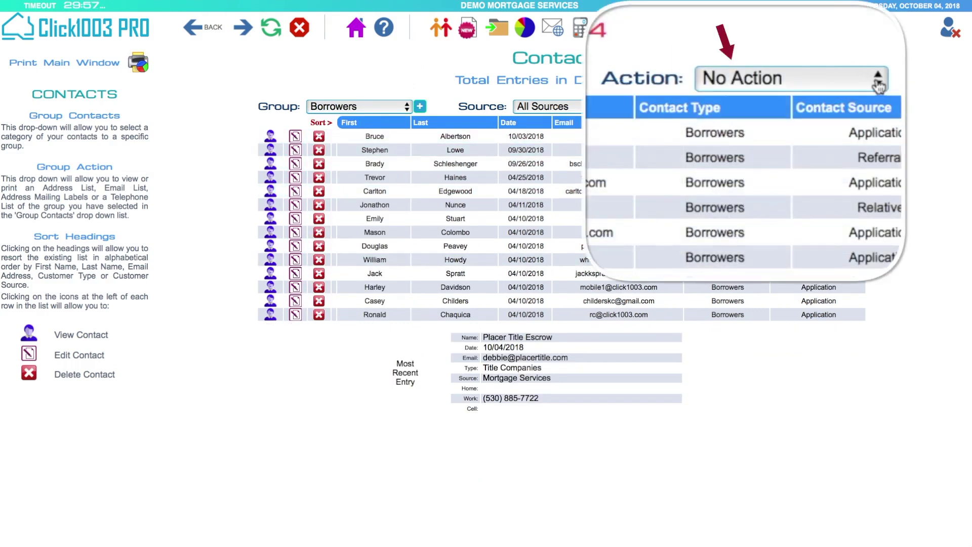
# - Choose Multiple Email from the Action dropdown for the Borrowers group
pyautogui.click(878, 86)
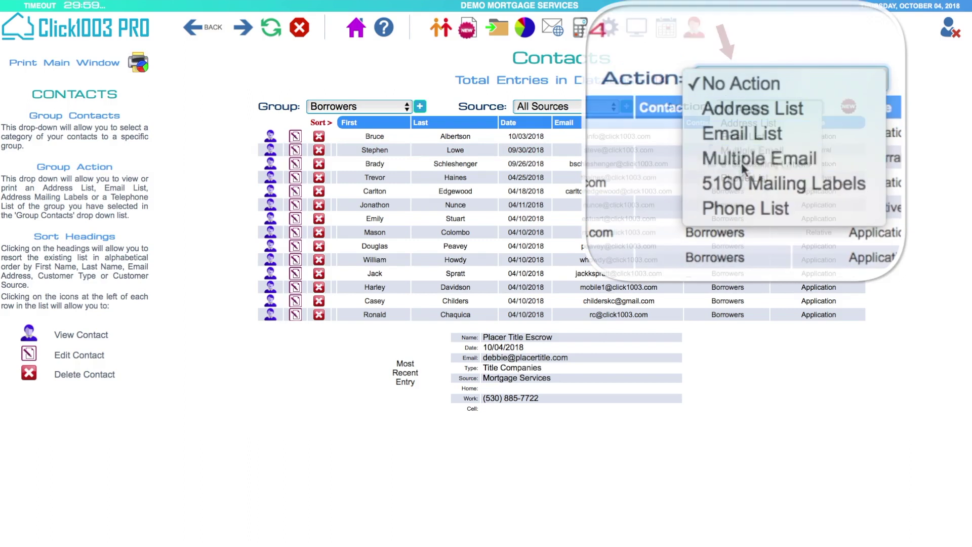
pyautogui.click(741, 162)
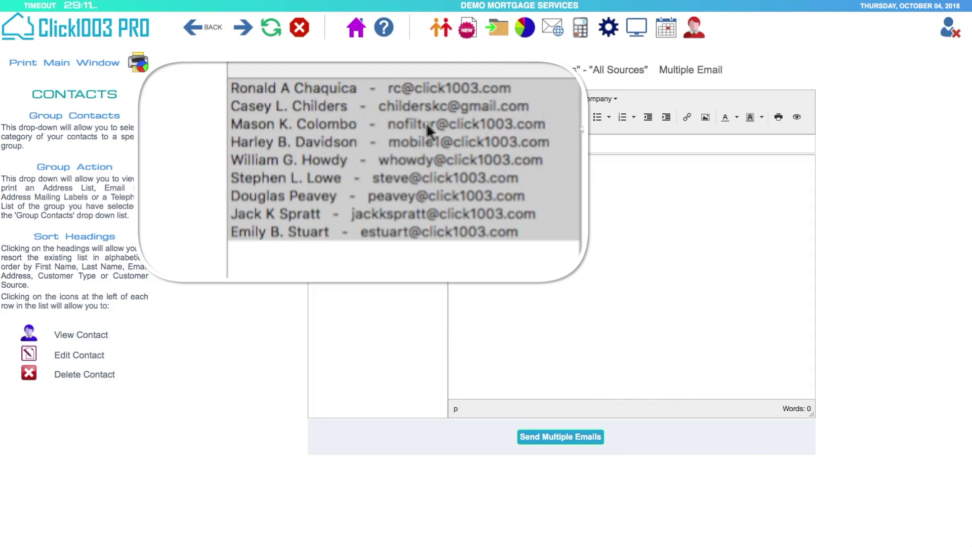
# - Pick three borrower rows in the recipient list as email recipients
pyautogui.click(517, 123)
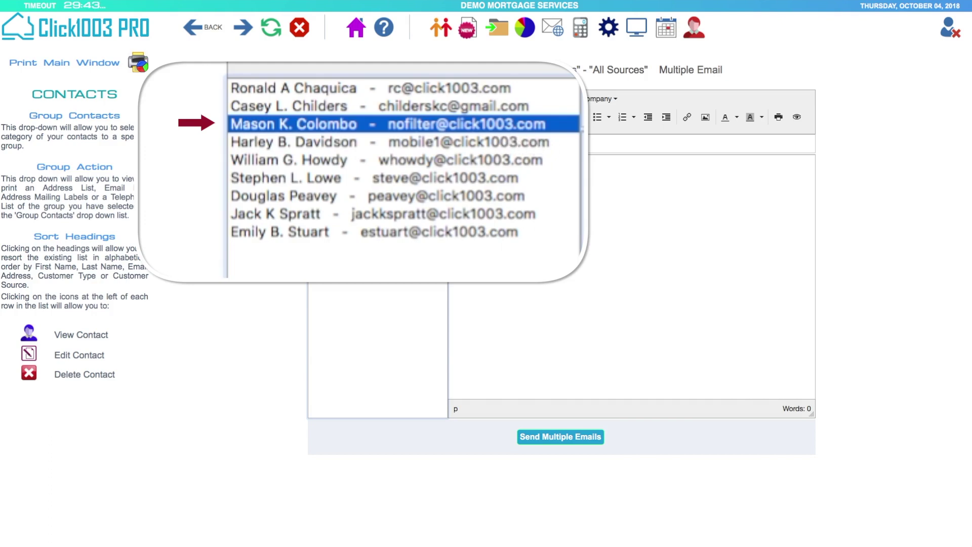
pyautogui.keyDown('super'); pyautogui.click(411, 178); pyautogui.keyUp('super')
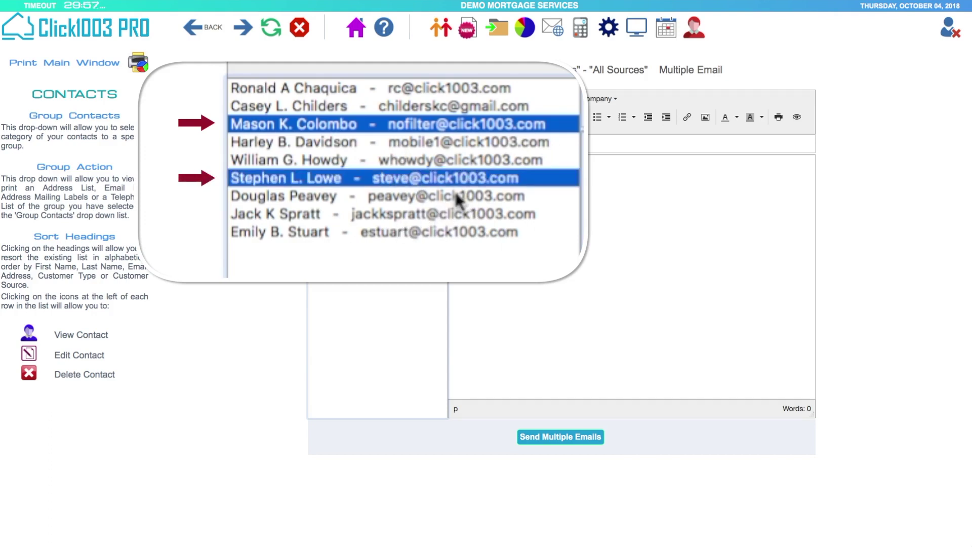
pyautogui.keyDown('super'); pyautogui.click(454, 195); pyautogui.keyUp('super')
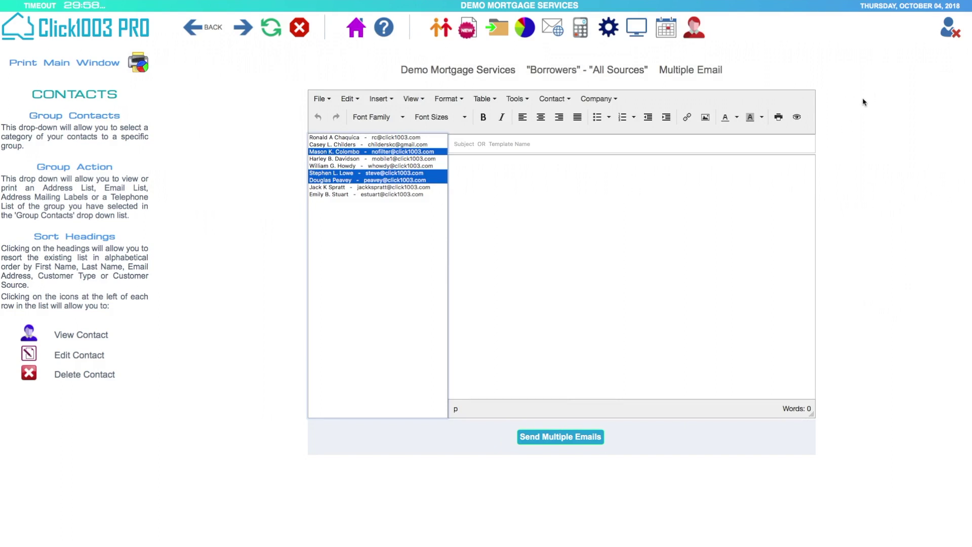
# - Insert the company logo from the Company menu and centre-align it
pyautogui.click(592, 99)
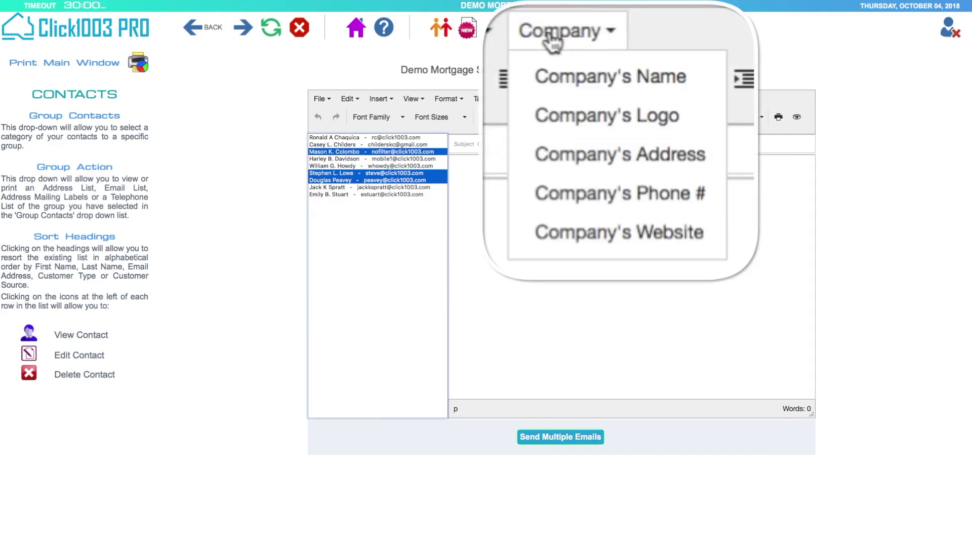
pyautogui.click(618, 130)
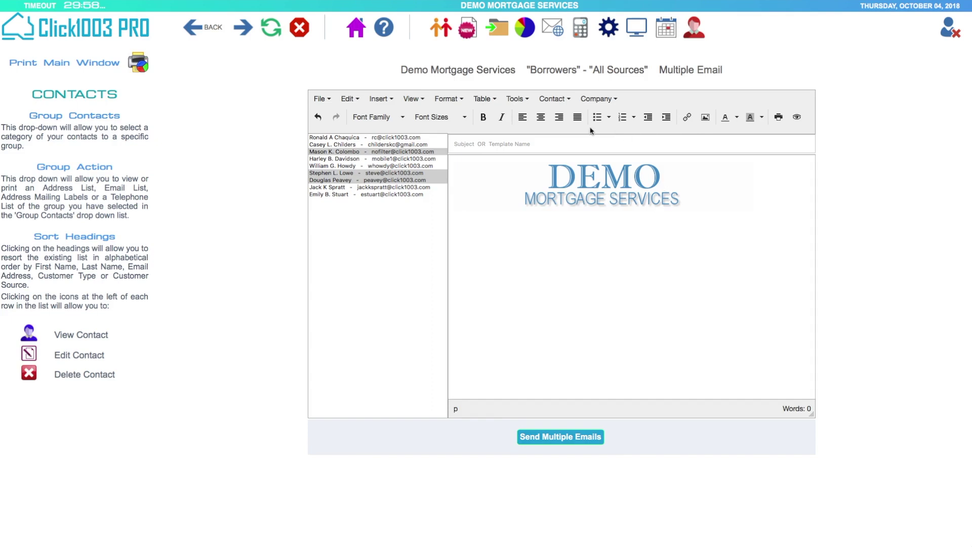
pyautogui.click(541, 117)
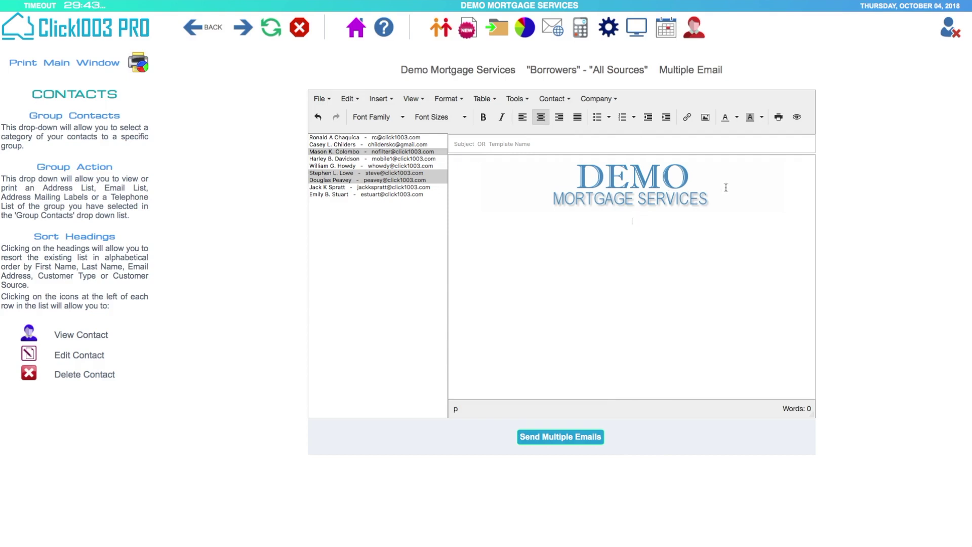
# - Type the headline 'Is it time ti refinance?' and make it bold 24pt
pyautogui.write('Is i')
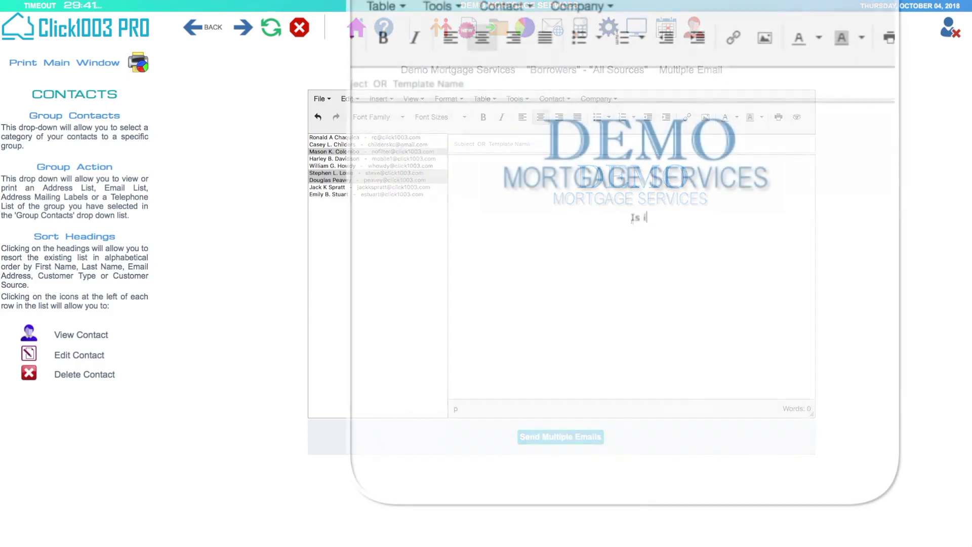
pyautogui.write('t time ti refinance?')
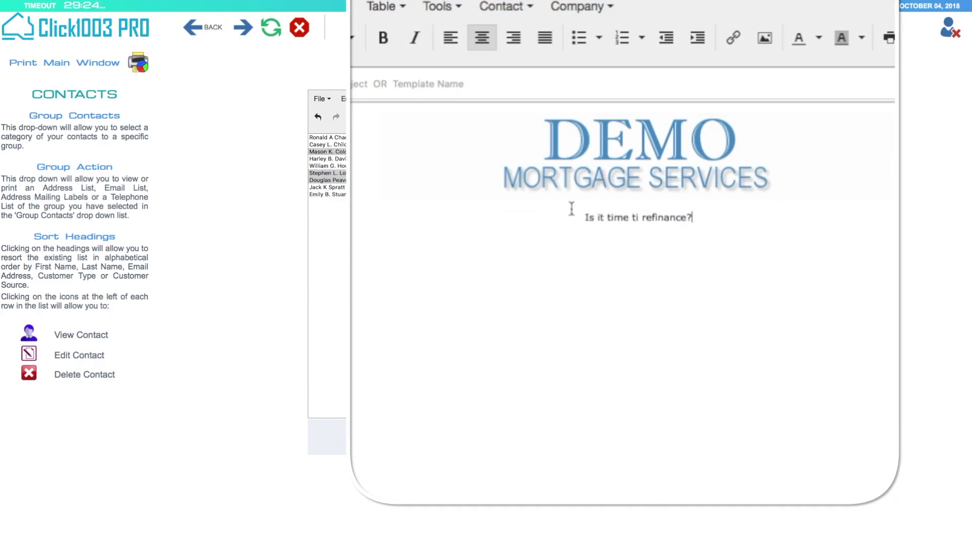
pyautogui.click(590, 218)
pyautogui.moveTo(590, 218); pyautogui.dragTo(714, 219)
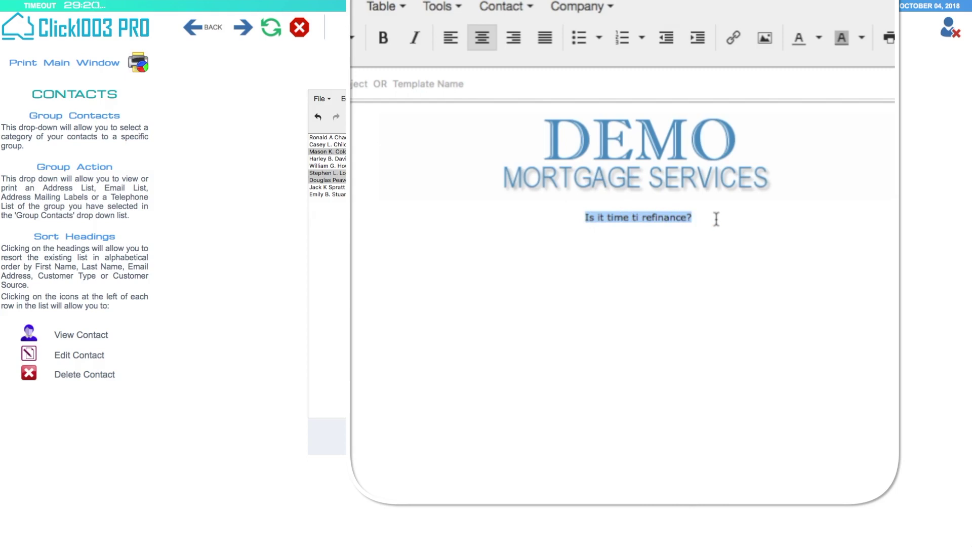
pyautogui.click(383, 39)
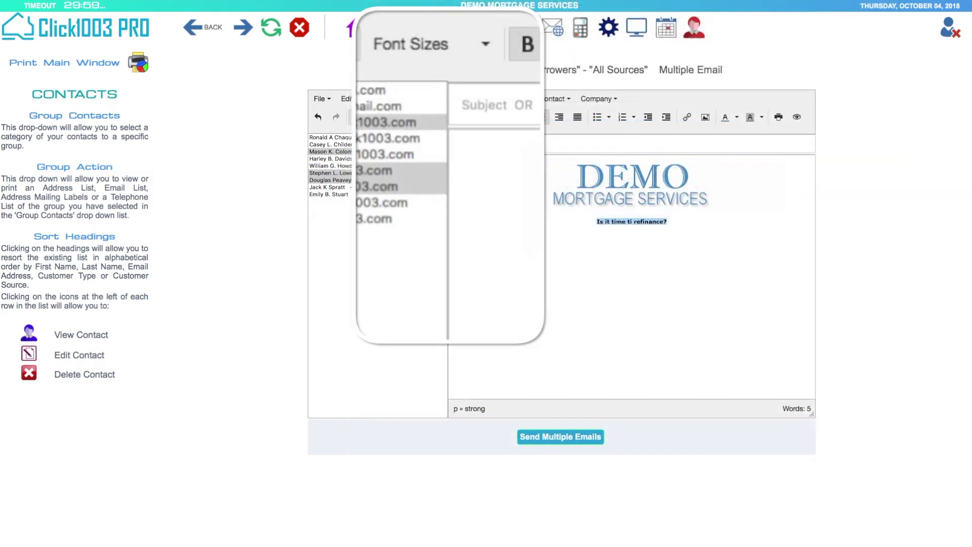
pyautogui.click(487, 46)
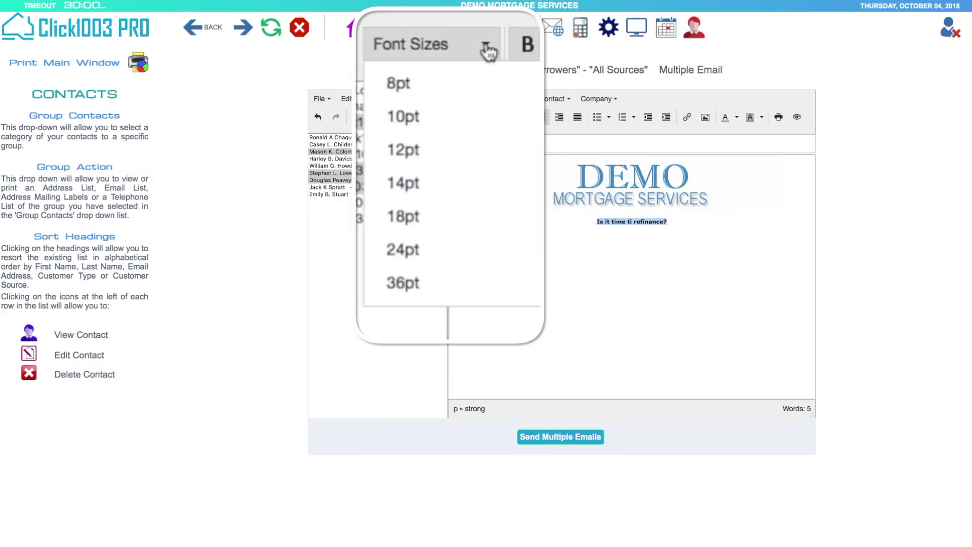
pyautogui.click(429, 257)
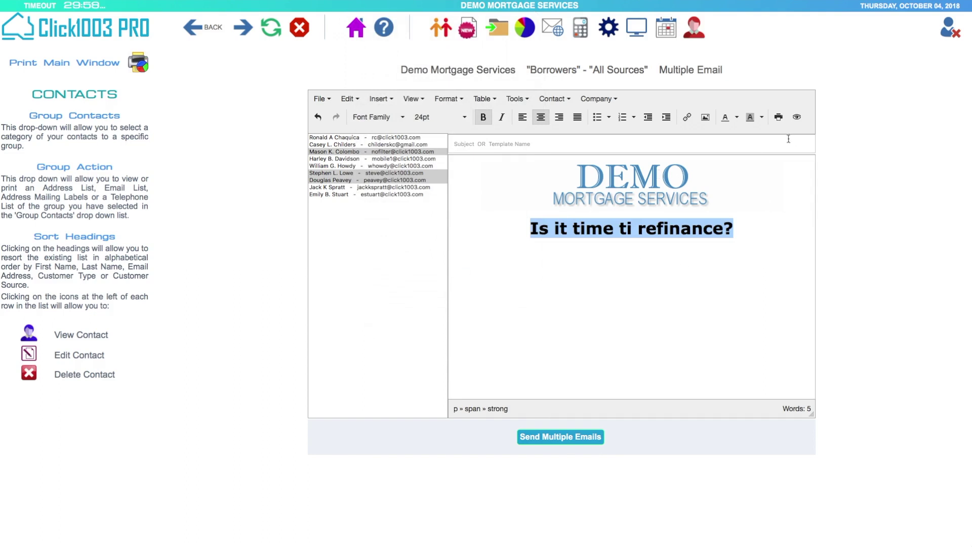
# - Colour the headline red and reselect it
pyautogui.click(737, 117)
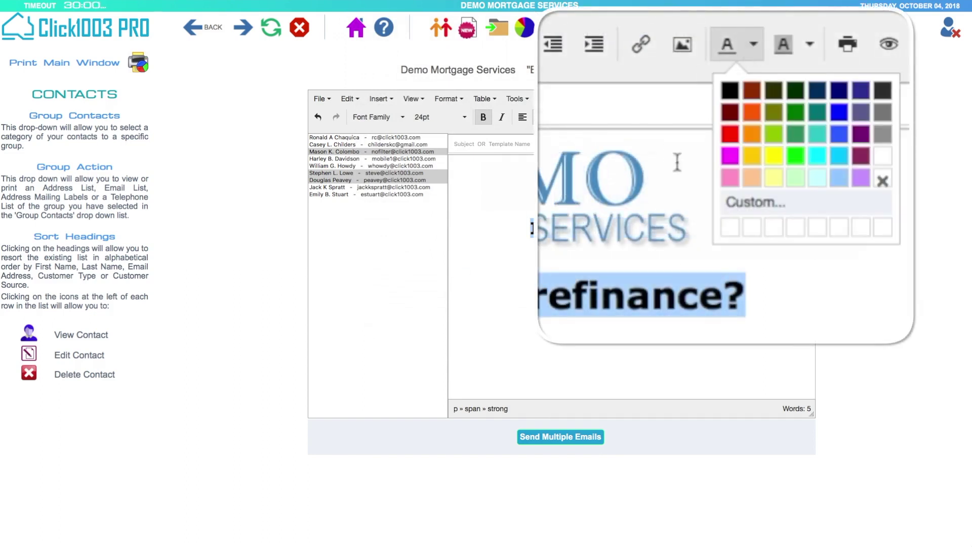
pyautogui.click(727, 158)
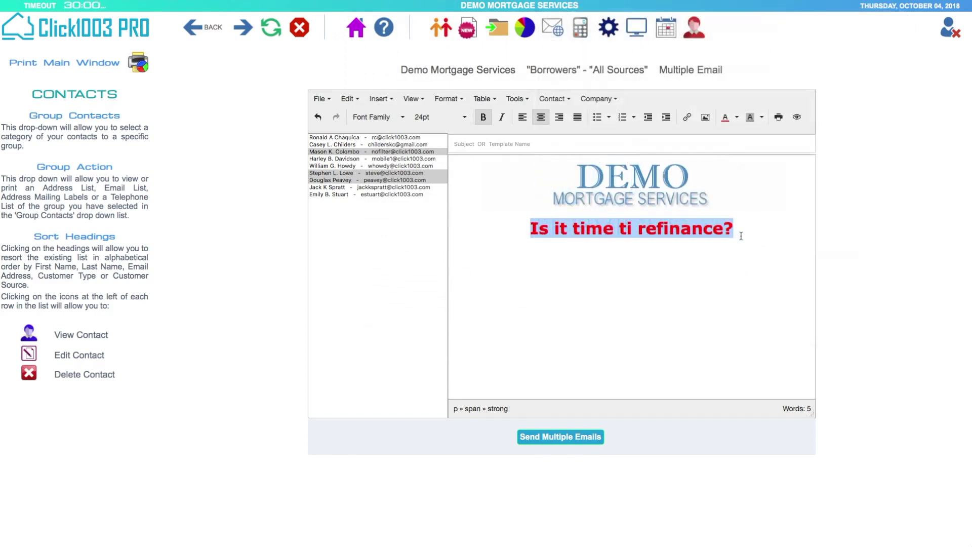
pyautogui.click(741, 236)
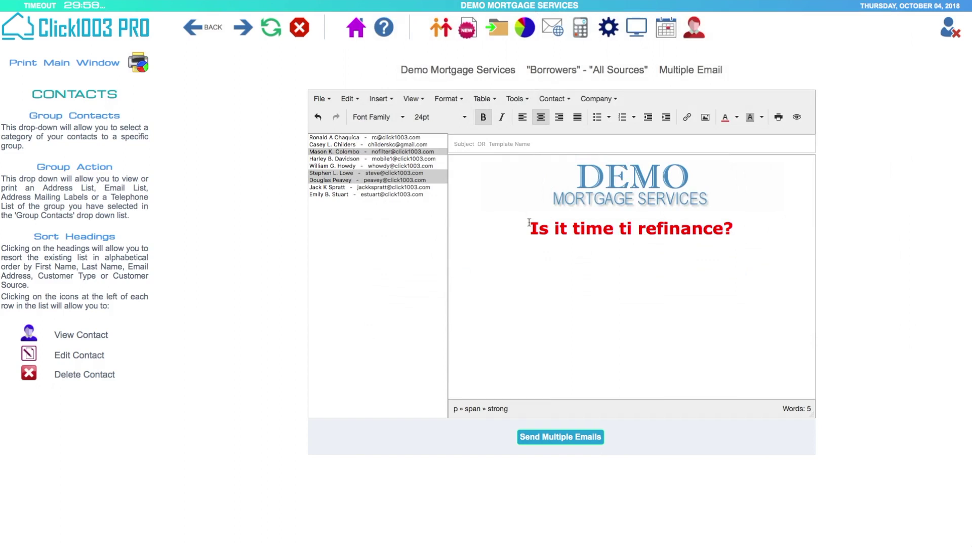
pyautogui.moveTo(529, 223); pyautogui.dragTo(732, 221)
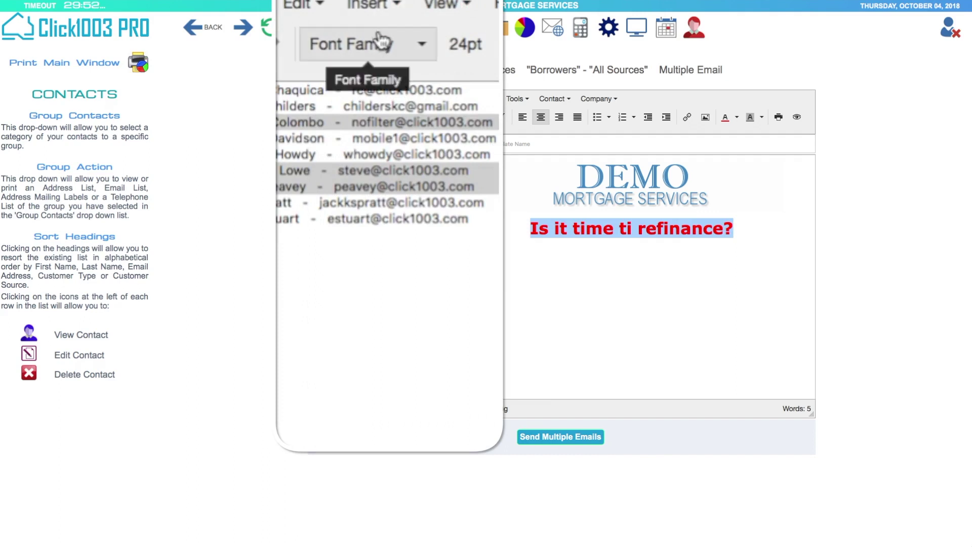
# - Set the headline font to Arial Black
pyautogui.click(365, 41)
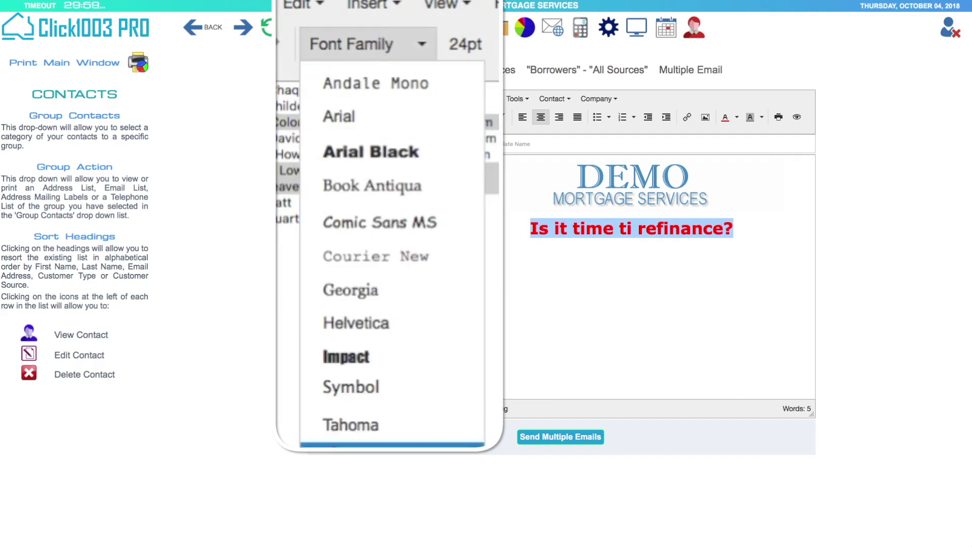
pyautogui.scroll(-3, 440, 354)
pyautogui.scroll(2, 442, 384)
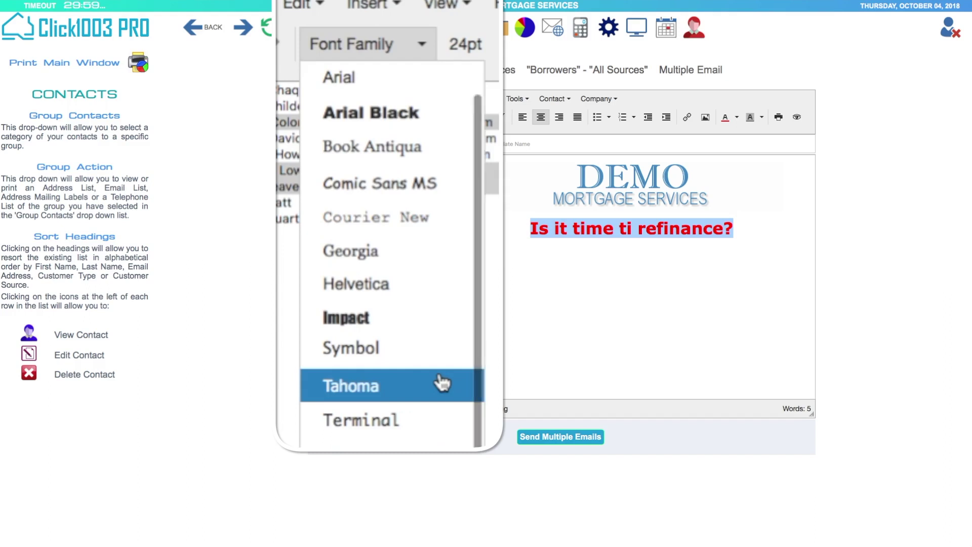
pyautogui.click(421, 115)
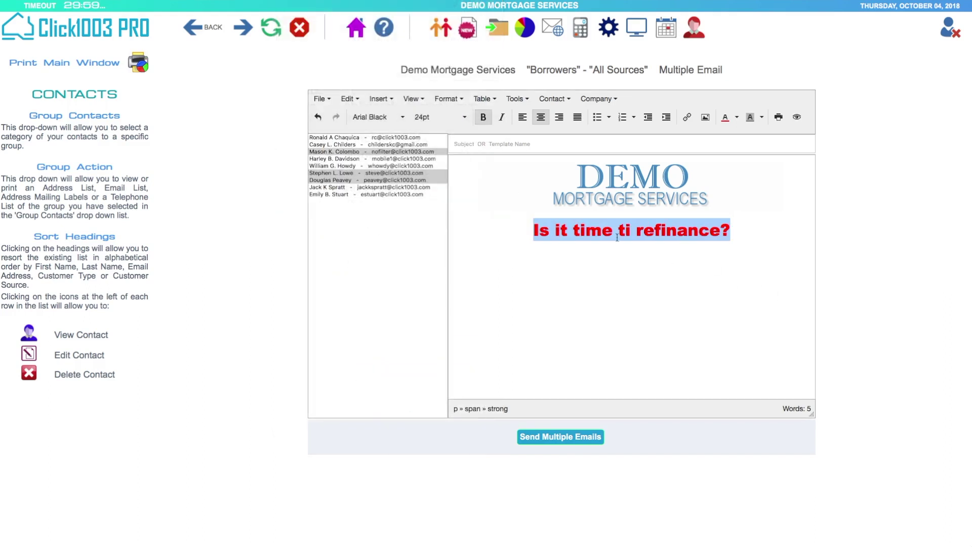
# - Correct 'ti' to 'to' in the headline and turn bold off for the next line
pyautogui.click(644, 235)
pyautogui.click(636, 231)
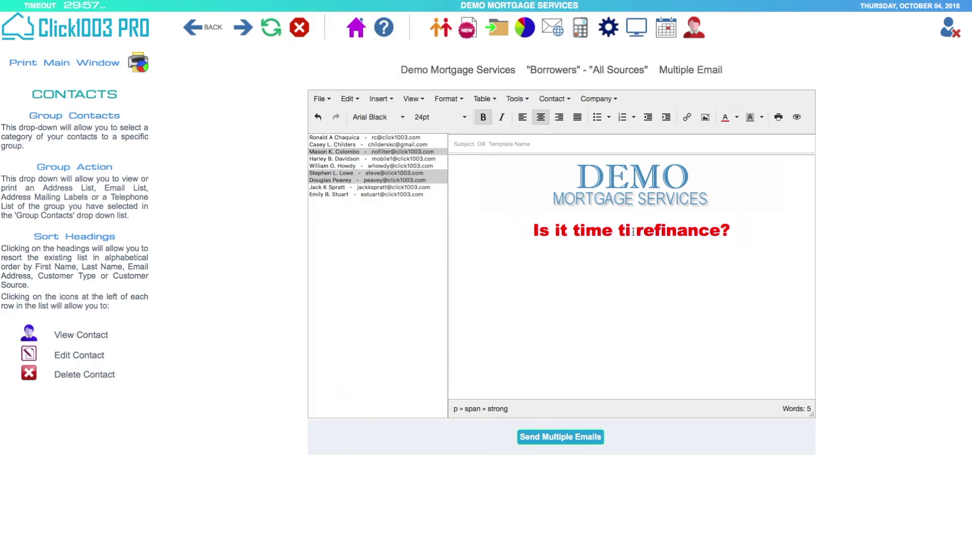
pyautogui.press('BackSpace')
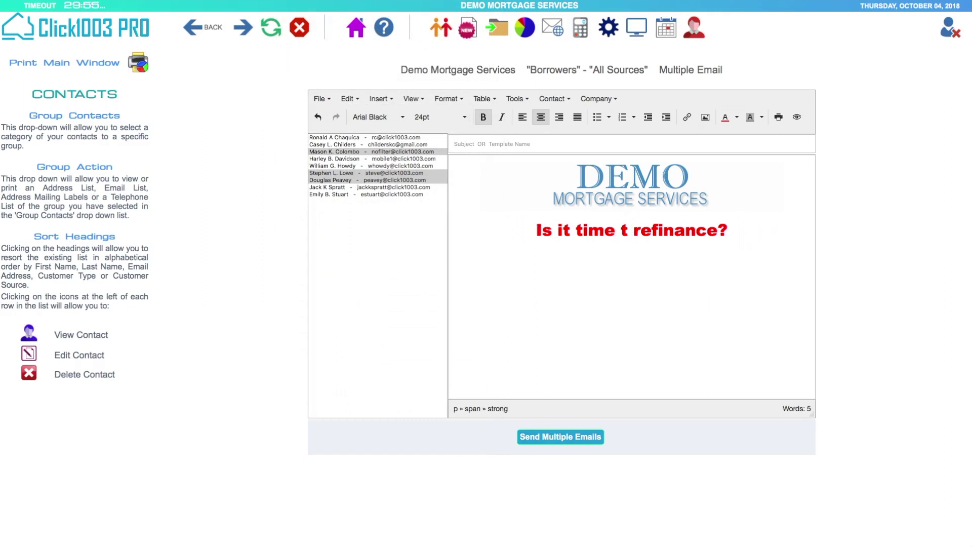
pyautogui.write('o')
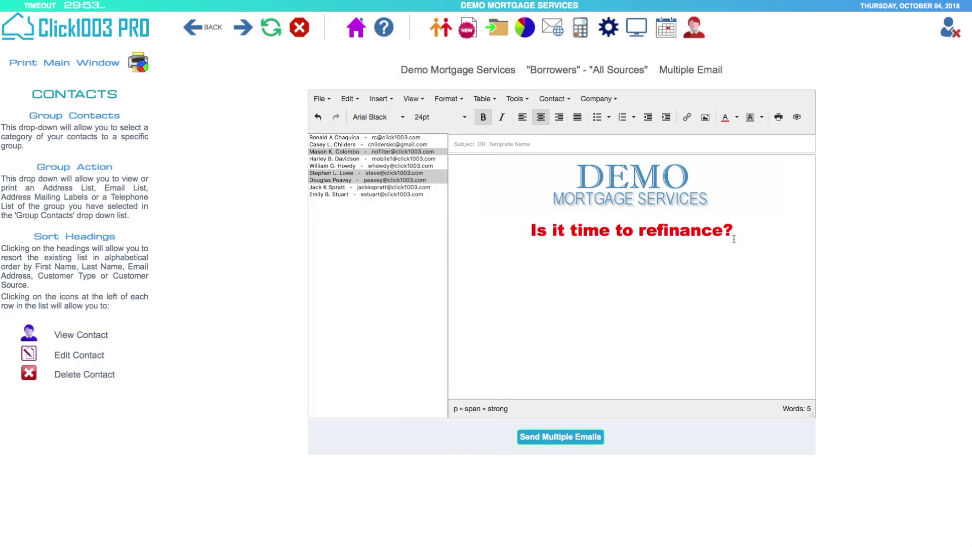
pyautogui.doubleClick(741, 232)
pyautogui.click(735, 248)
pyautogui.click(483, 117)
# - At 14pt, type the intro line 'Right now is a great time to refinanace' and select it
pyautogui.click(744, 120)
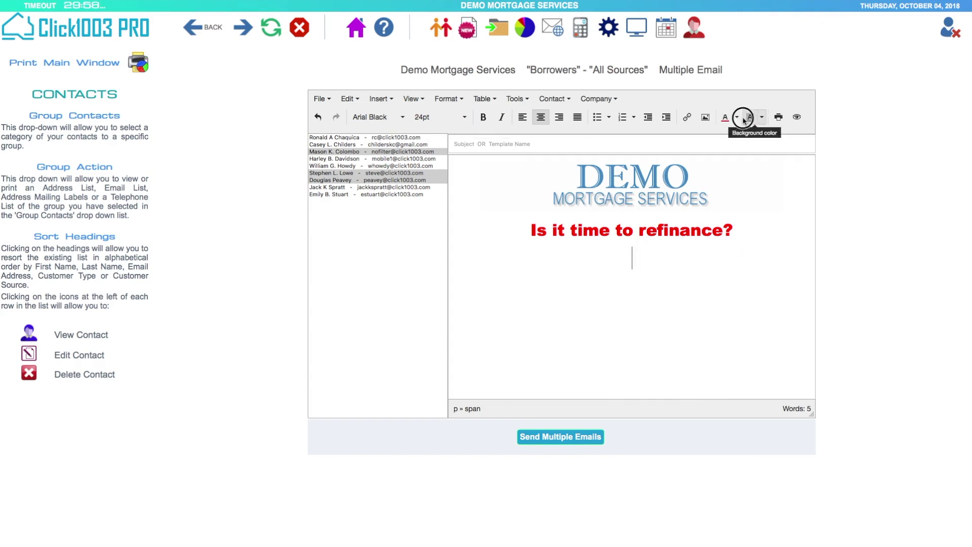
pyautogui.click(737, 118)
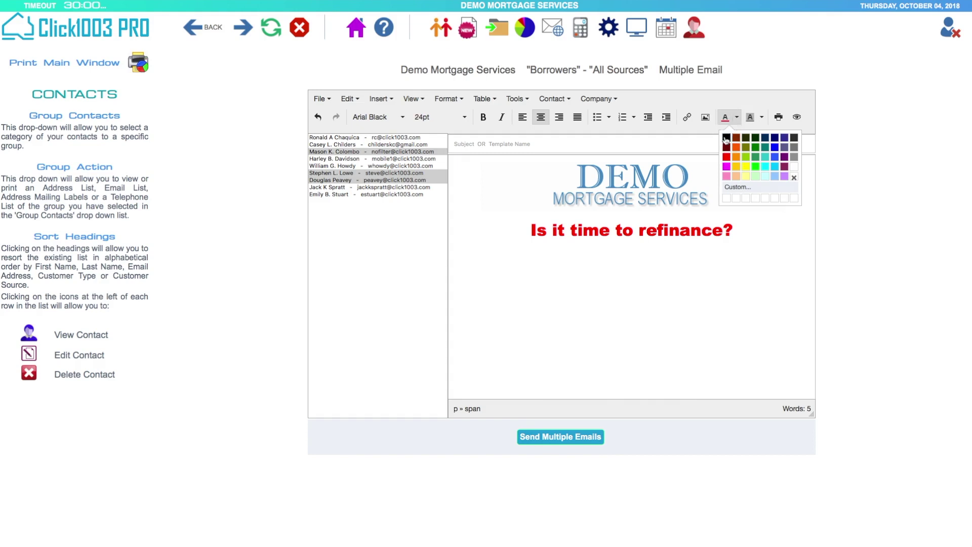
pyautogui.click(726, 138)
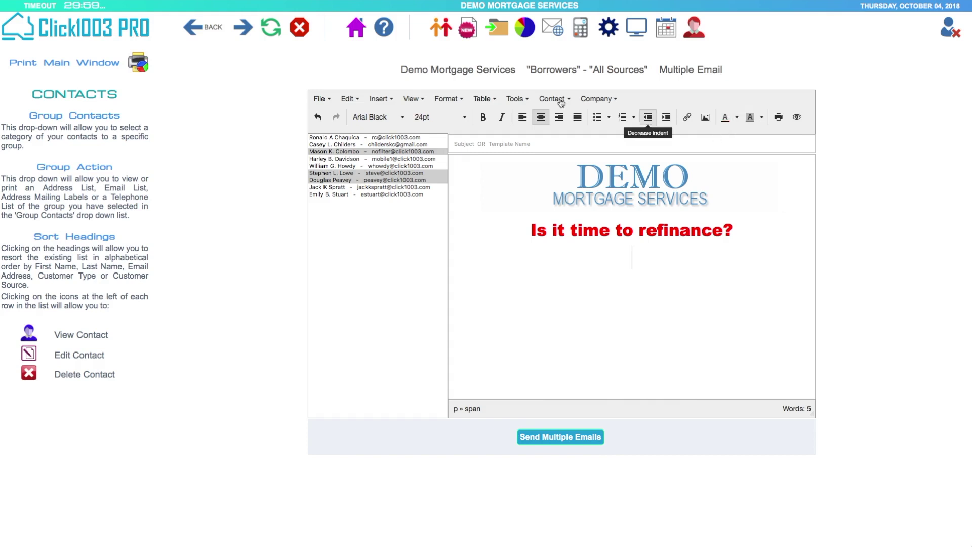
pyautogui.click(431, 120)
pyautogui.click(434, 178)
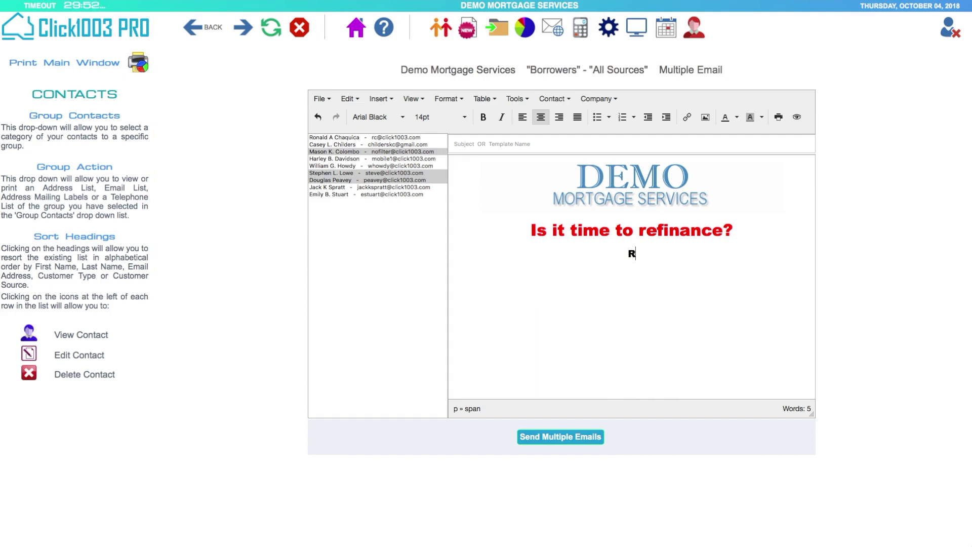
pyautogui.write('ight now is a great time to ref')
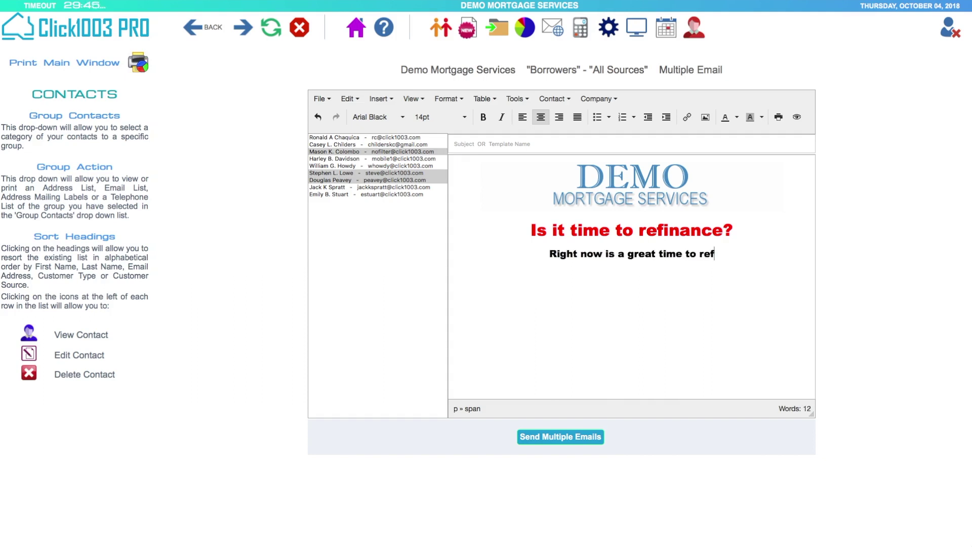
pyautogui.write('inanace')
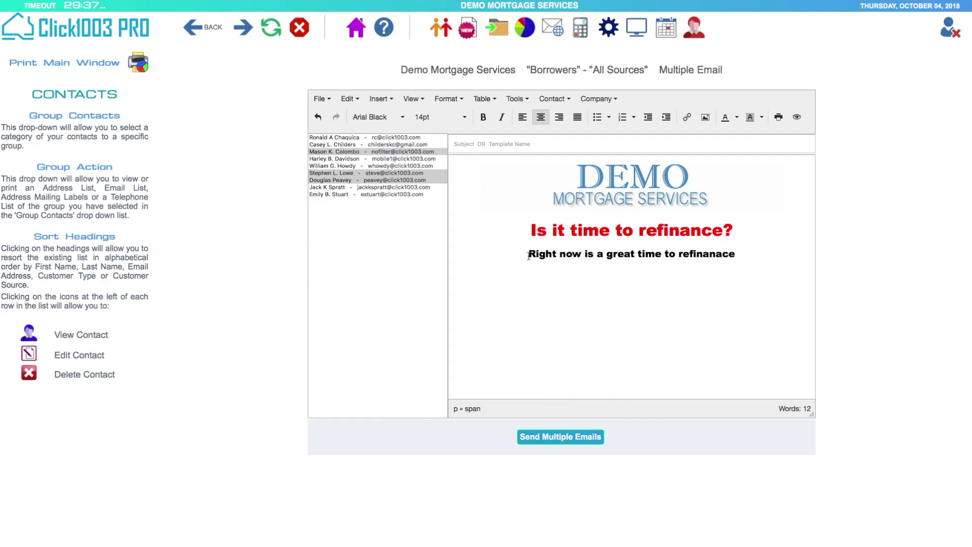
pyautogui.moveTo(529, 255); pyautogui.dragTo(724, 263)
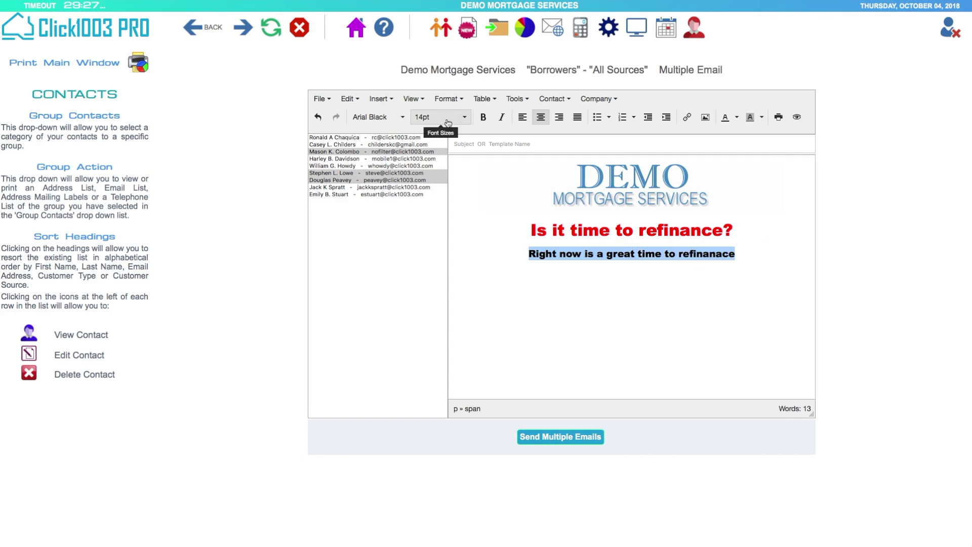
# - Change the intro line to Arial 18pt
pyautogui.click(405, 120)
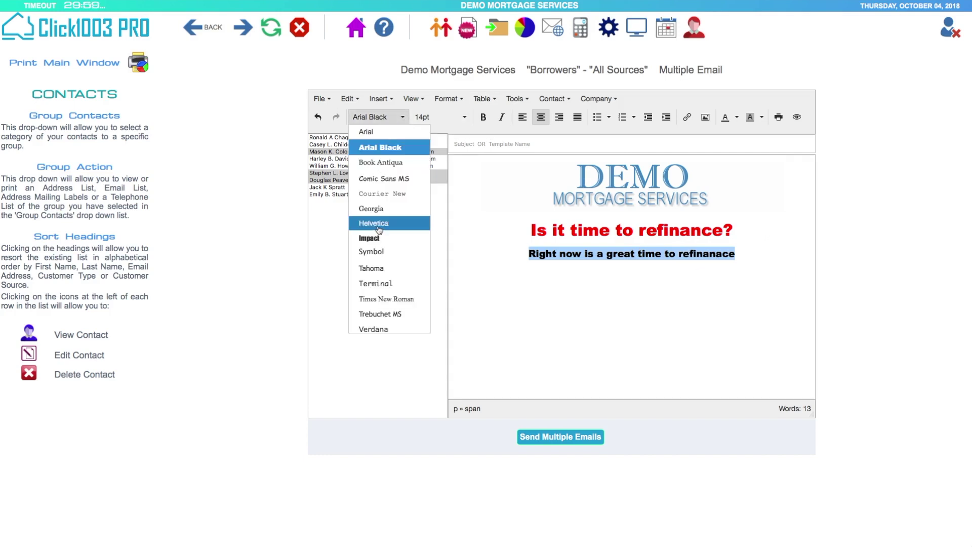
pyautogui.scroll(1, 378, 223)
pyautogui.click(380, 150)
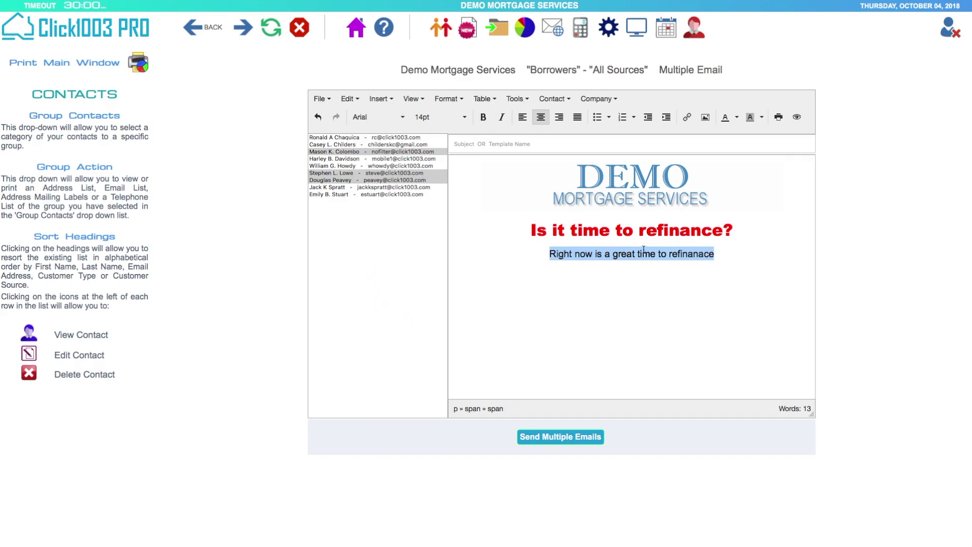
pyautogui.click(465, 118)
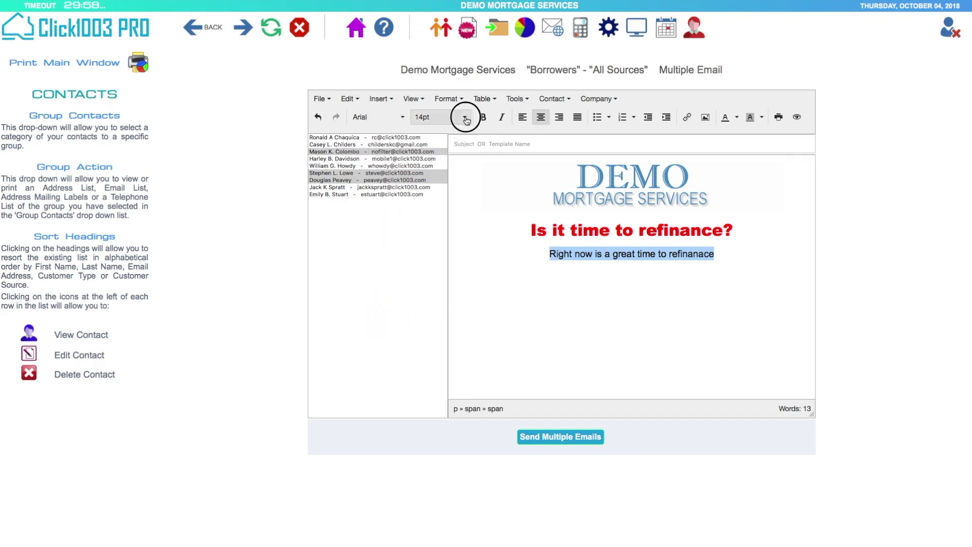
pyautogui.click(429, 195)
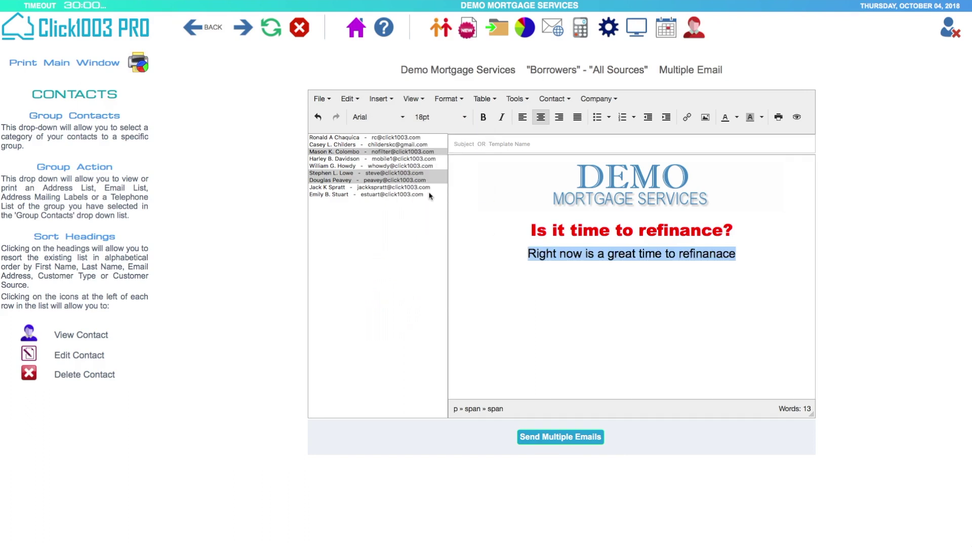
# - End the intro line with '!' and open the image browser for inserting a picture
pyautogui.click(774, 241)
pyautogui.write('!')
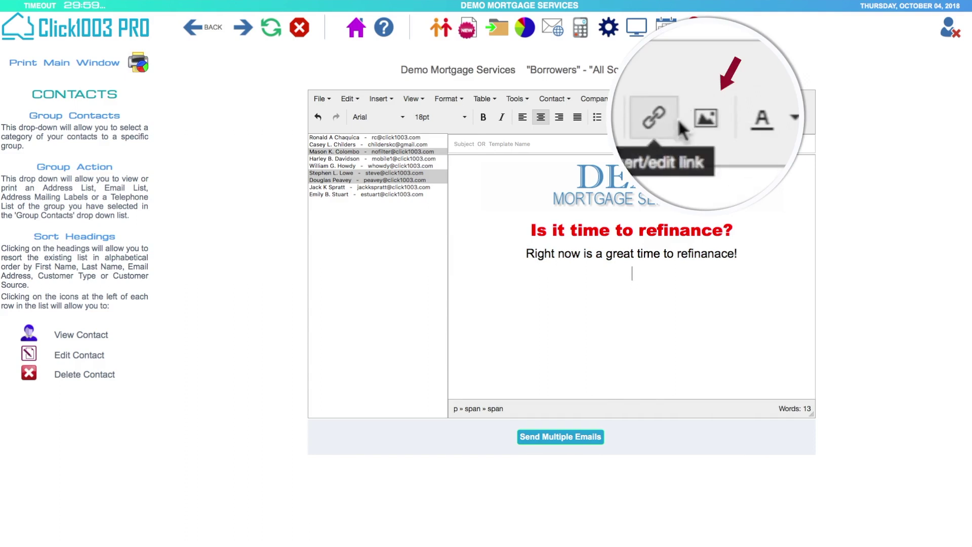
pyautogui.click(706, 119)
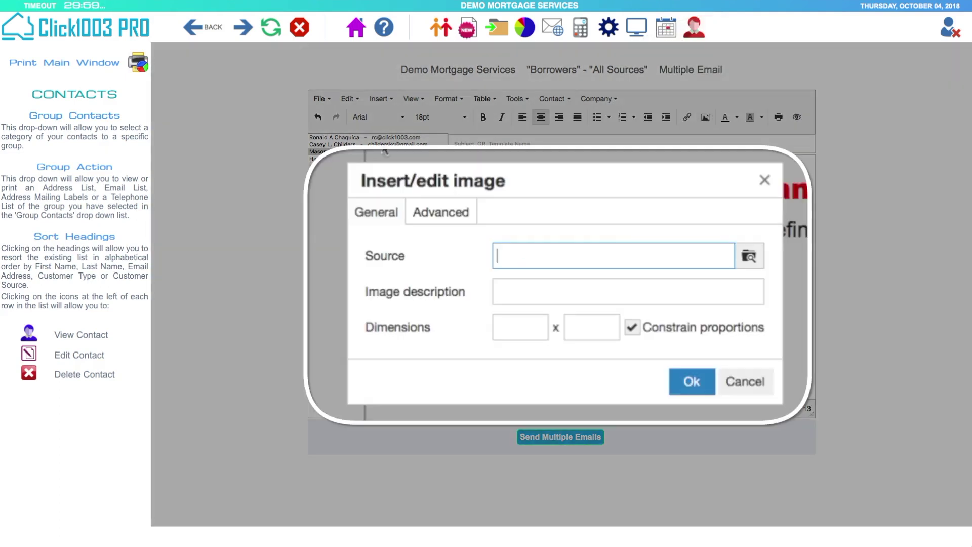
pyautogui.click(752, 258)
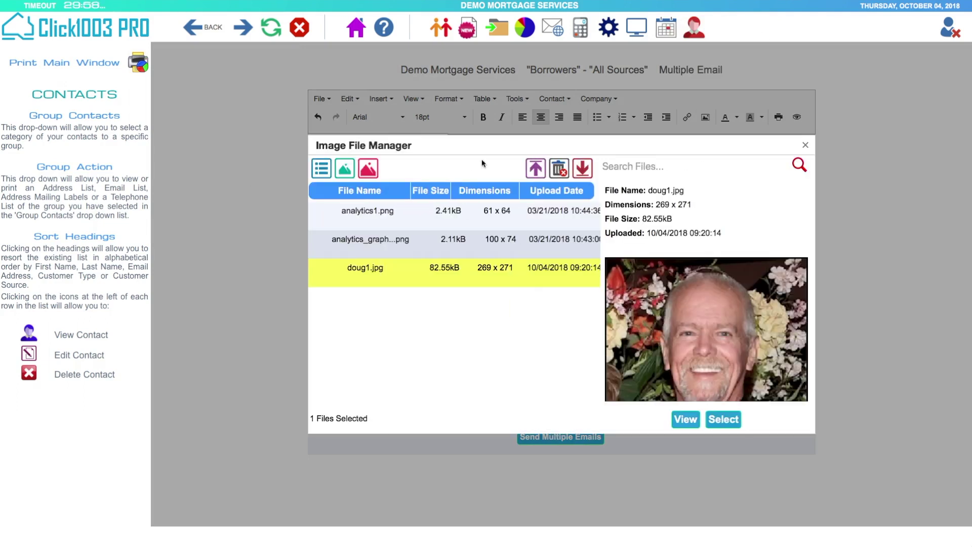
# - Insert doug1.jpg from the Image File Manager into the email below the intro line
pyautogui.click(352, 174)
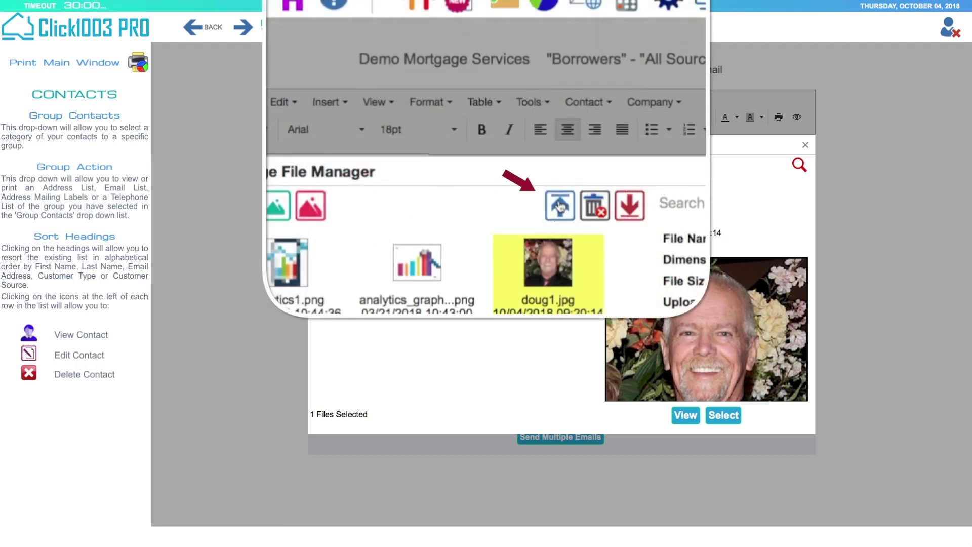
pyautogui.click(535, 167)
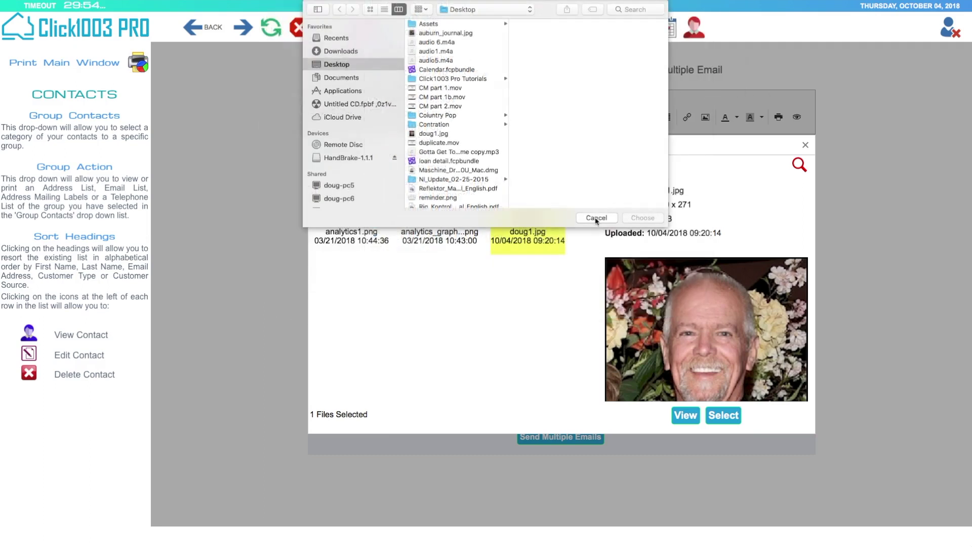
pyautogui.click(597, 217)
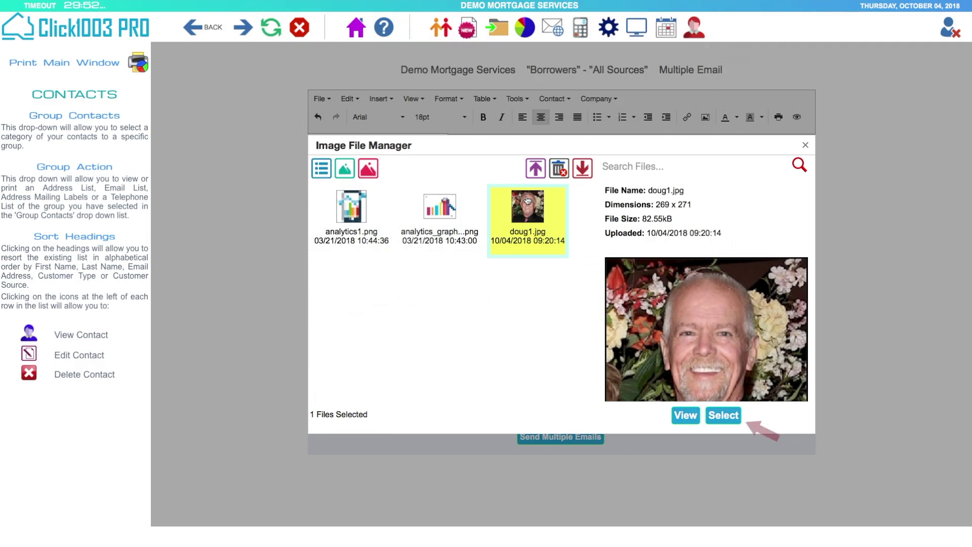
pyautogui.click(723, 415)
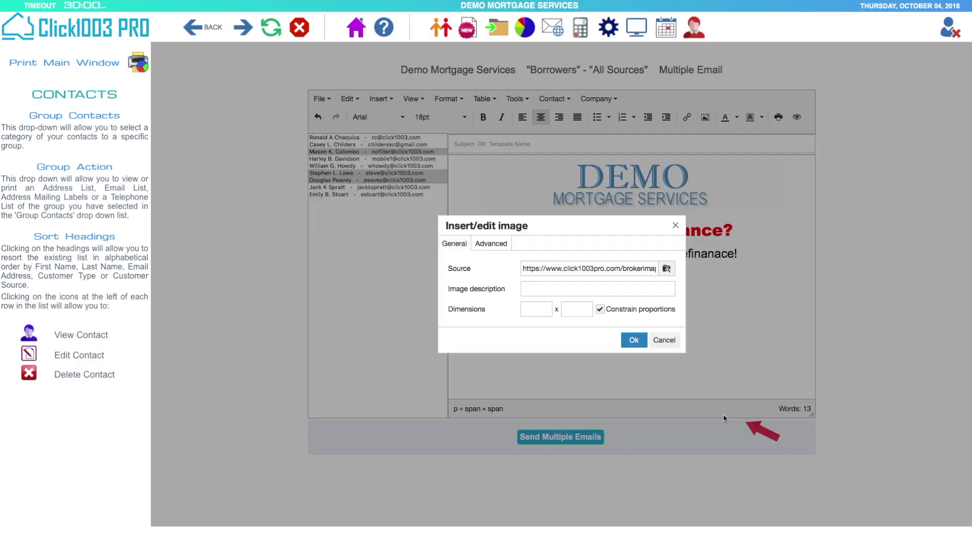
pyautogui.click(635, 344)
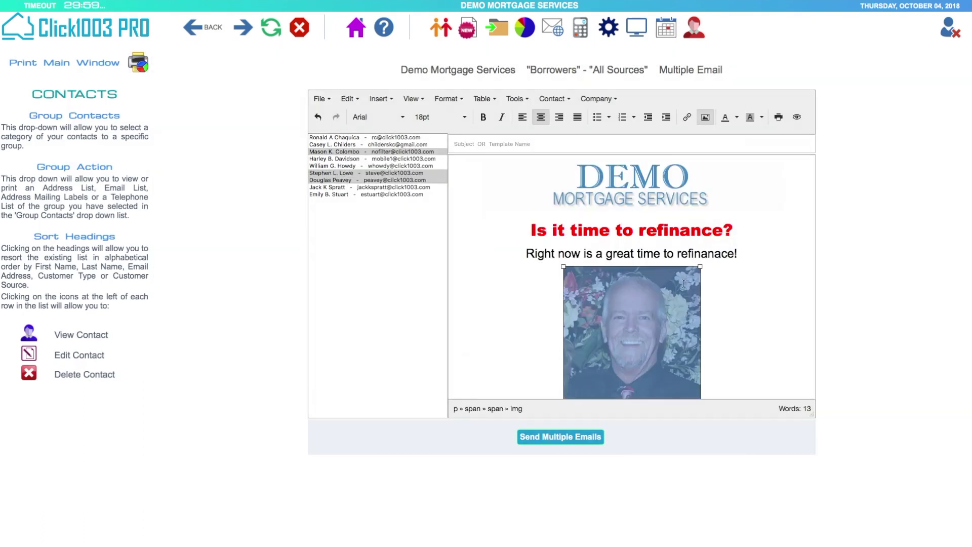
# - Shrink the headshot to about 226x228 and type the agent's name beneath it, then a new line
pyautogui.moveTo(701, 267); pyautogui.dragTo(678, 290)
pyautogui.click(749, 278)
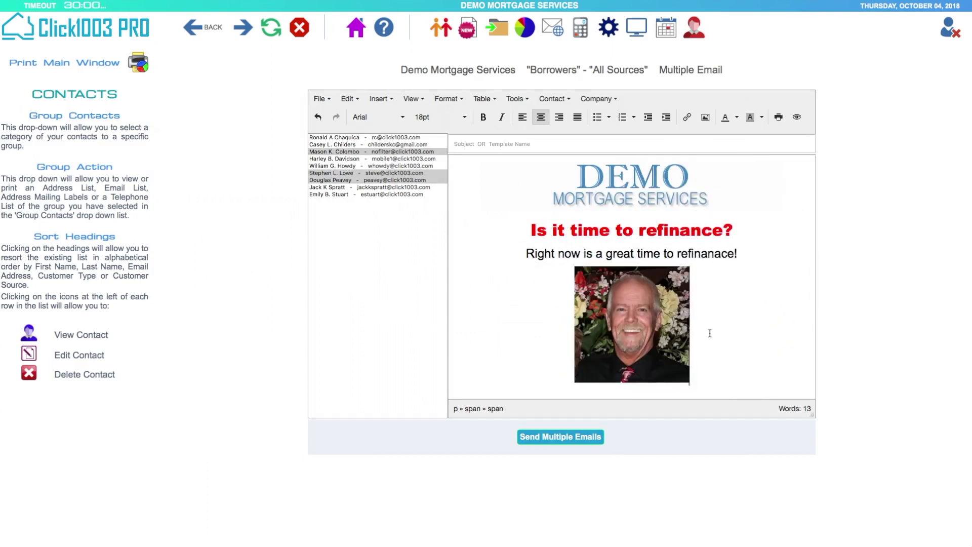
pyautogui.scroll(-1, 713, 373)
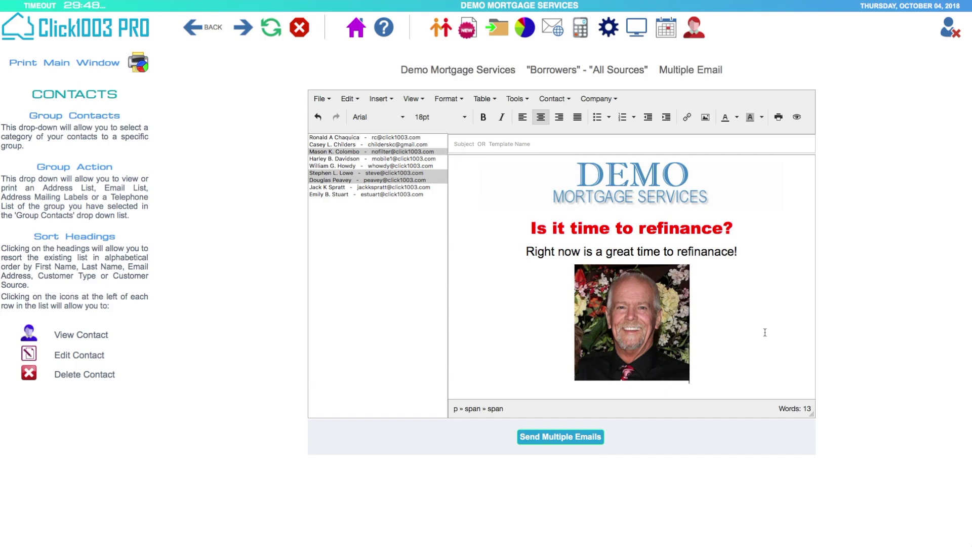
pyautogui.press('Return')
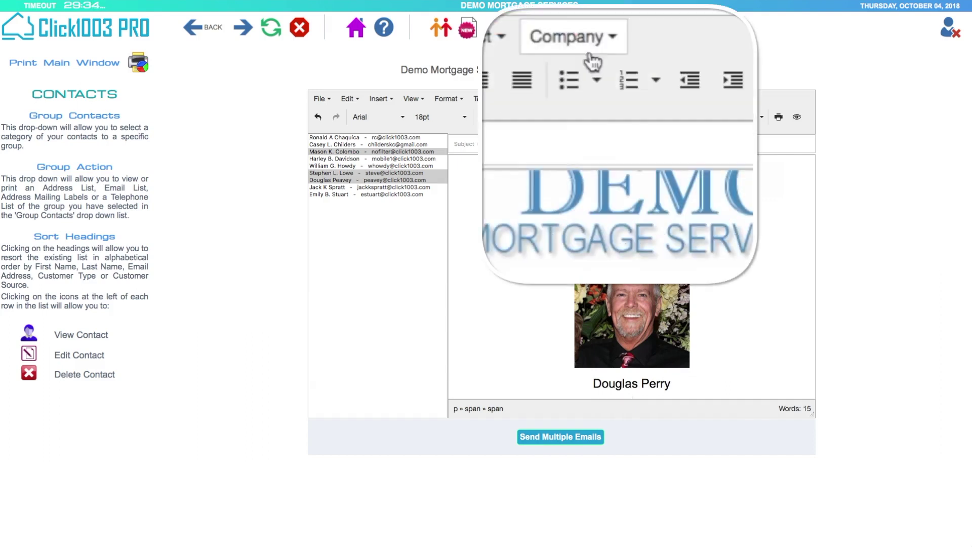
# - Insert the company address and phone number under the agent's name, with the phone on its own line
pyautogui.click(605, 100)
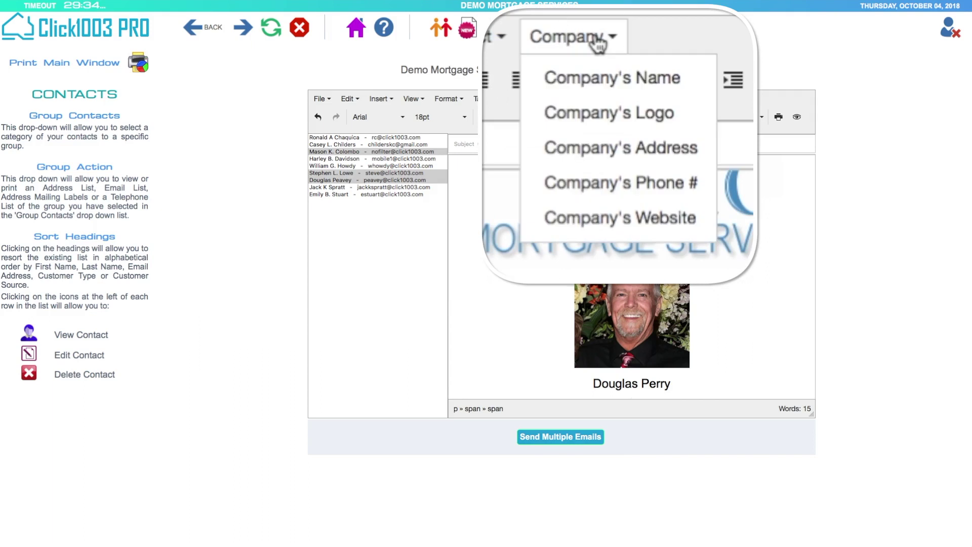
pyautogui.click(637, 158)
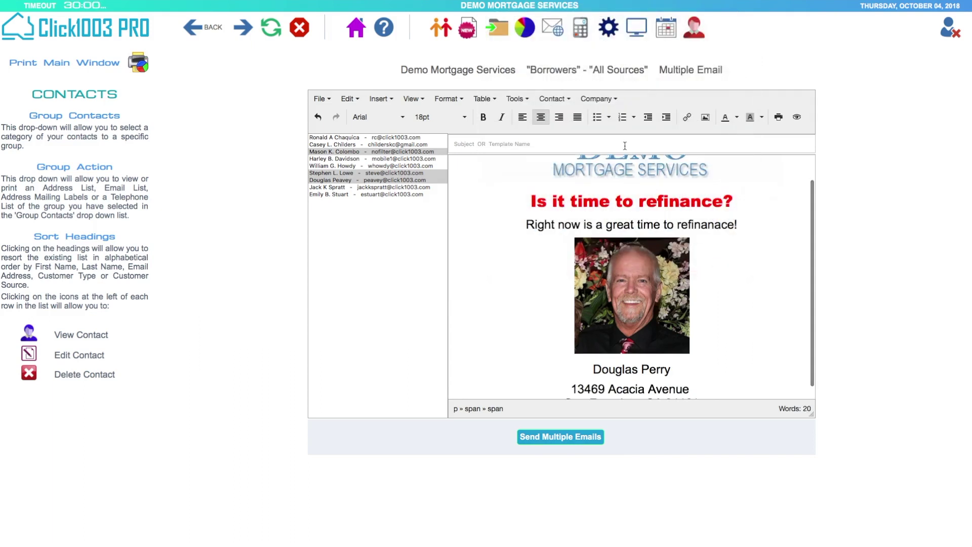
pyautogui.click(617, 105)
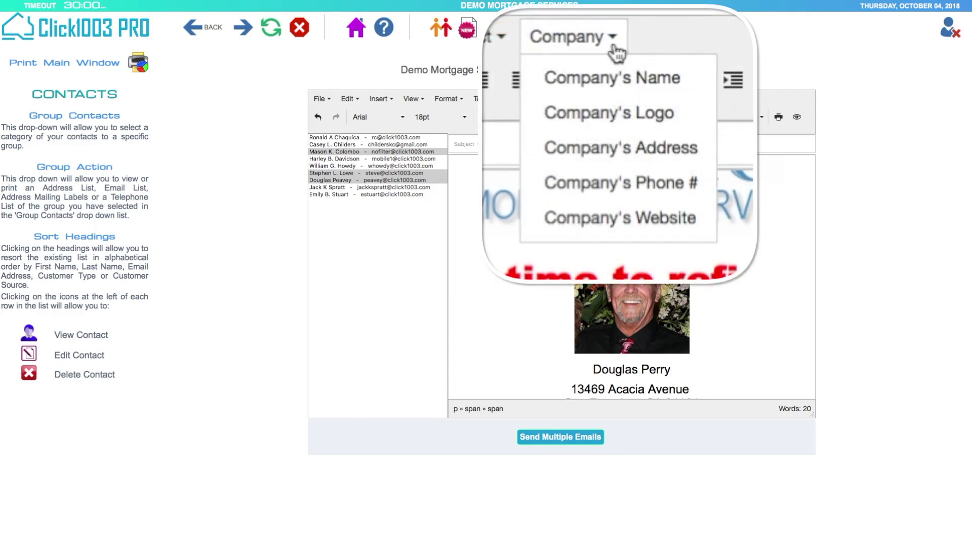
pyautogui.click(620, 156)
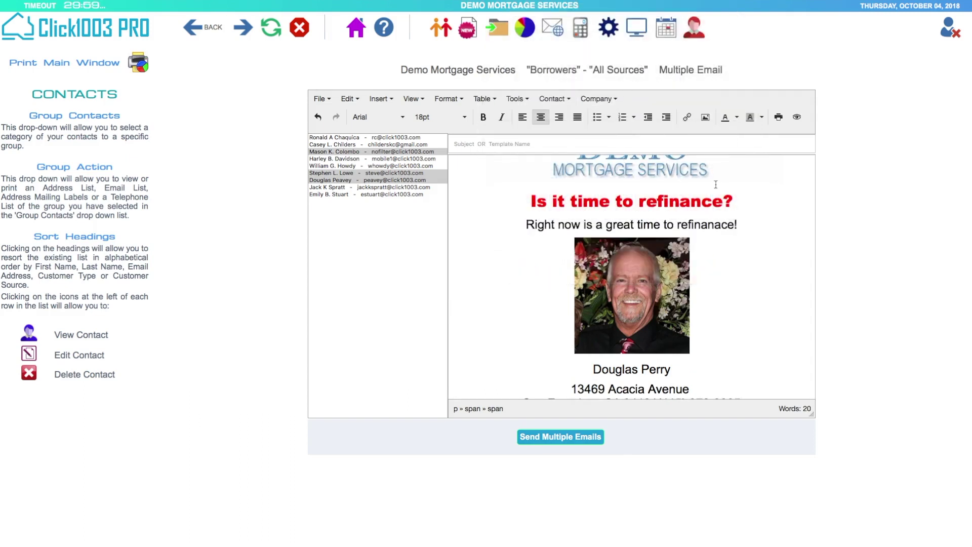
pyautogui.scroll(-1, 723, 305)
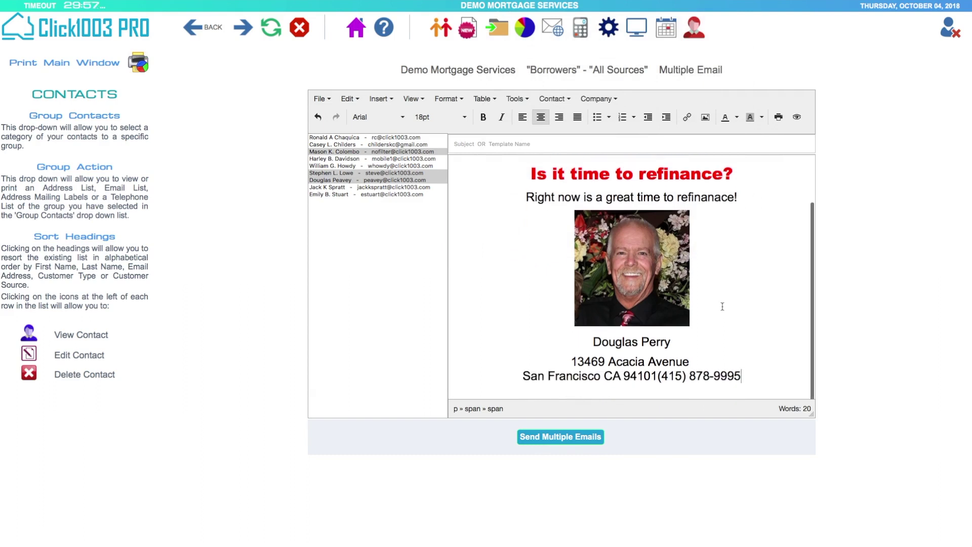
pyautogui.click(657, 377)
pyautogui.press('Return')
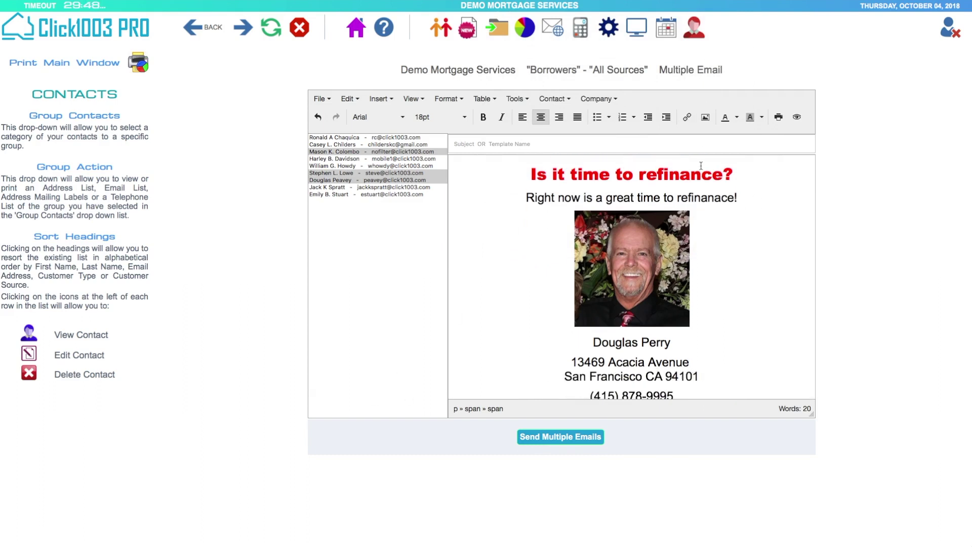
pyautogui.click(682, 395)
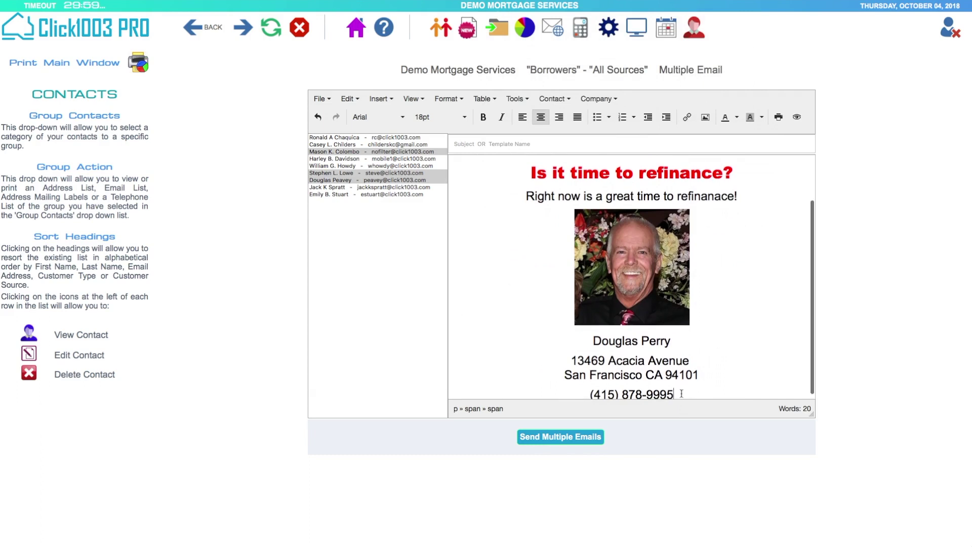
pyautogui.scroll(-1, 631, 284)
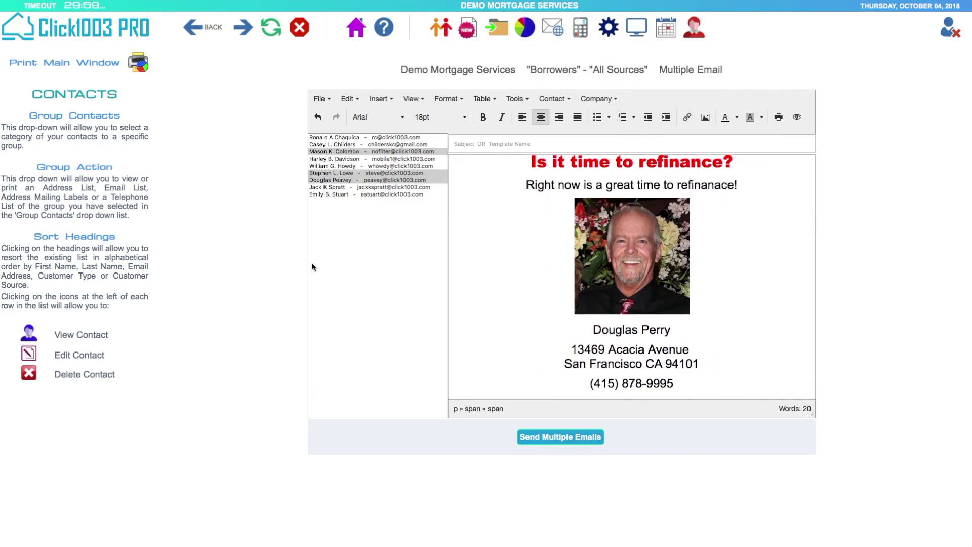
pyautogui.click(589, 100)
pyautogui.click(597, 172)
pyautogui.scroll(-2, 768, 259)
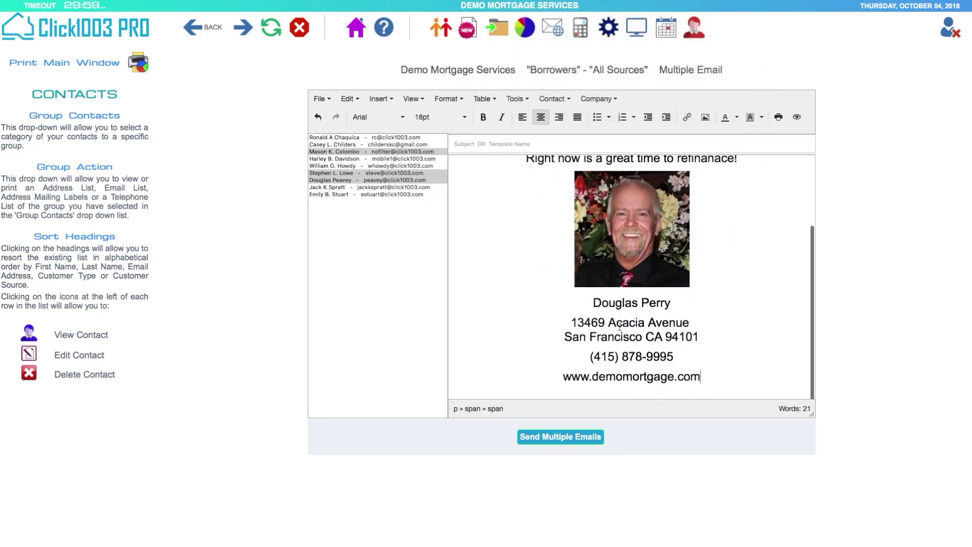
pyautogui.moveTo(565, 380); pyautogui.dragTo(700, 379)
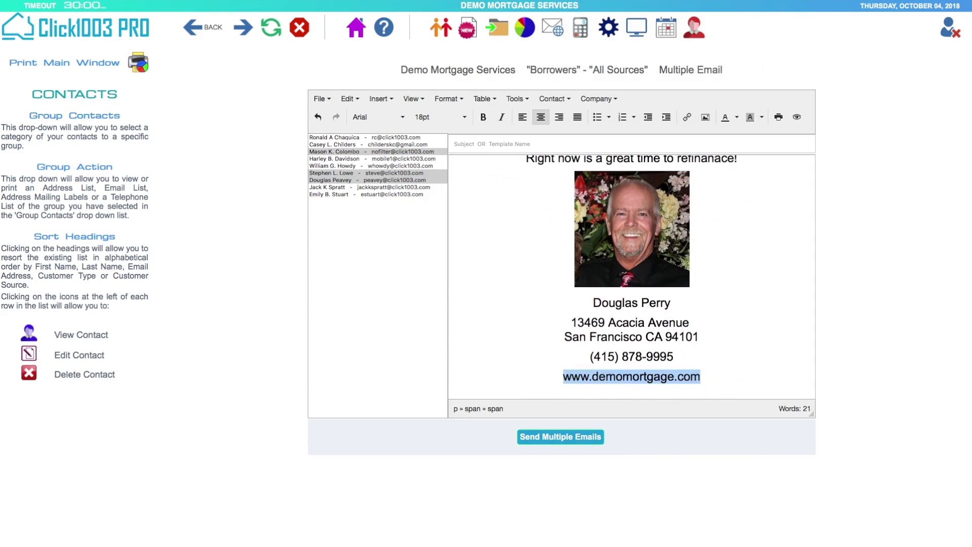
pyautogui.click(686, 117)
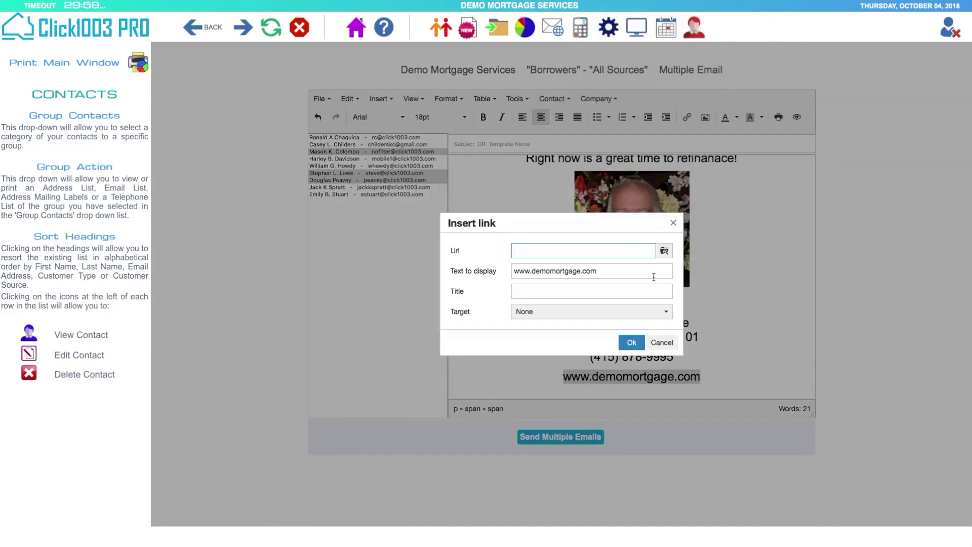
pyautogui.click(450, 272)
pyautogui.rightClick(556, 271)
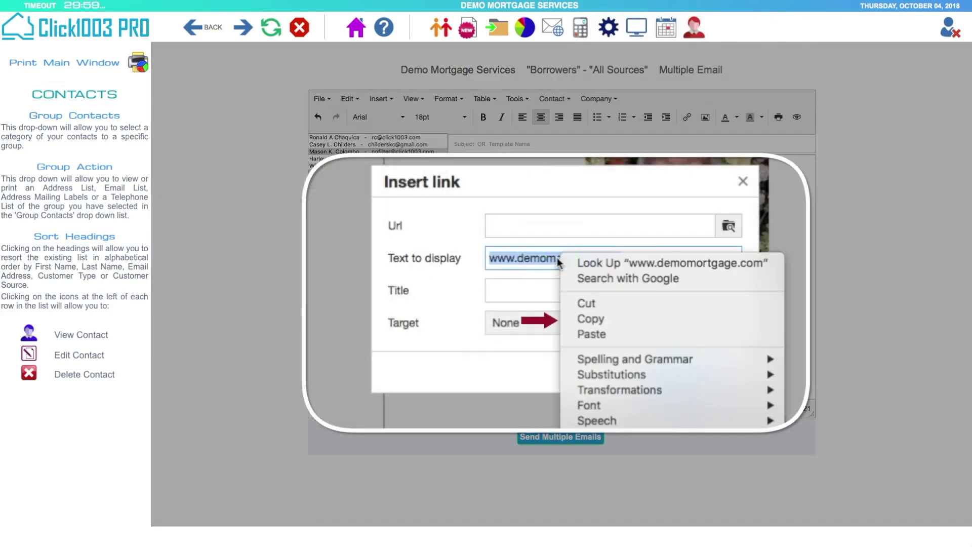
pyautogui.click(588, 319)
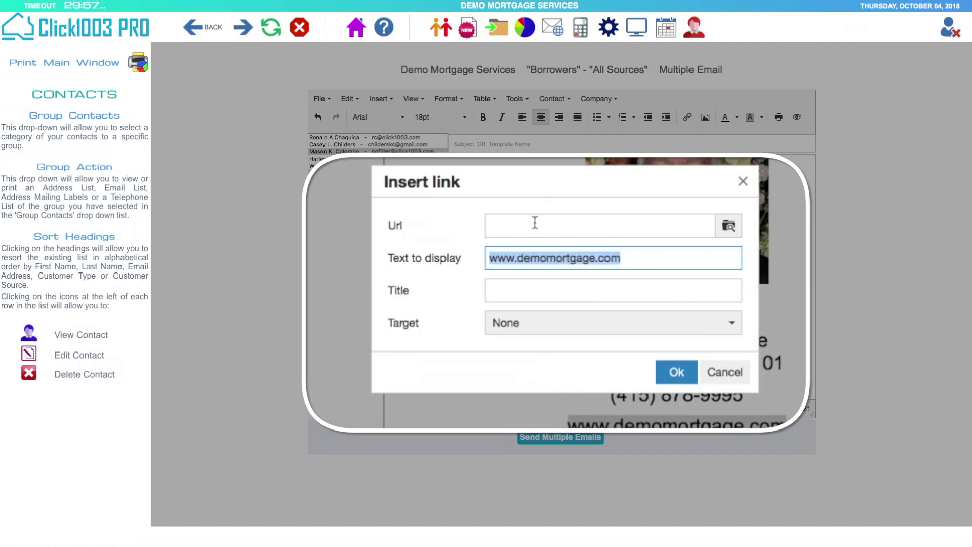
pyautogui.rightClick(534, 223)
pyautogui.click(577, 262)
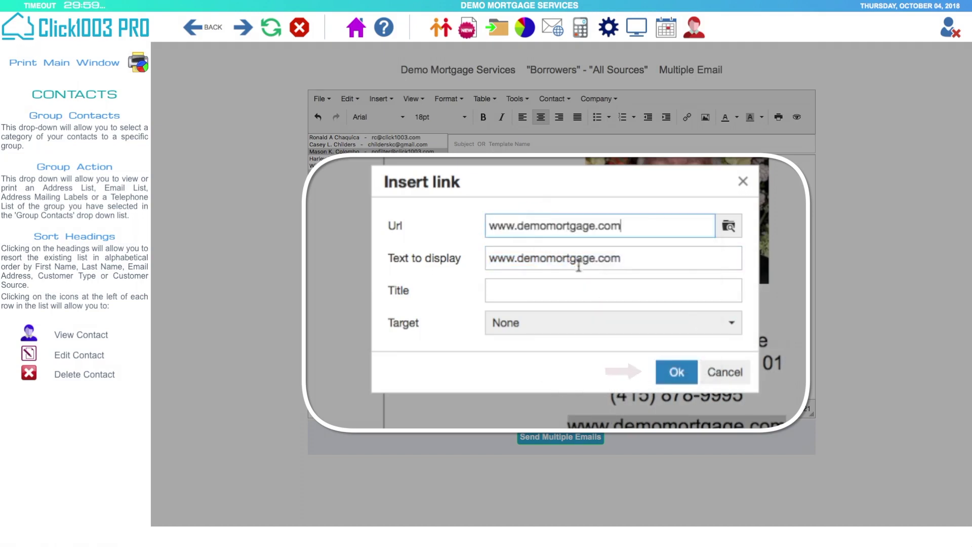
pyautogui.click(677, 370)
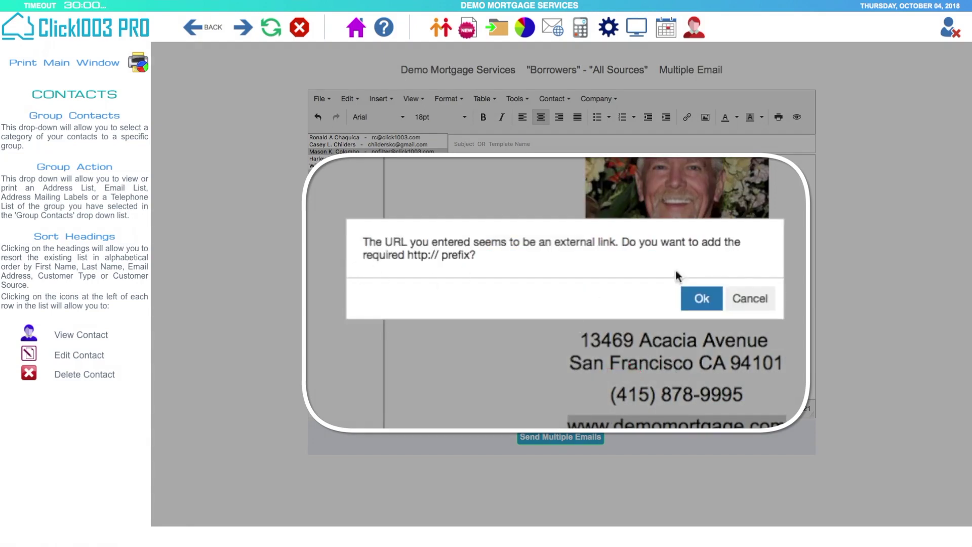
pyautogui.click(711, 306)
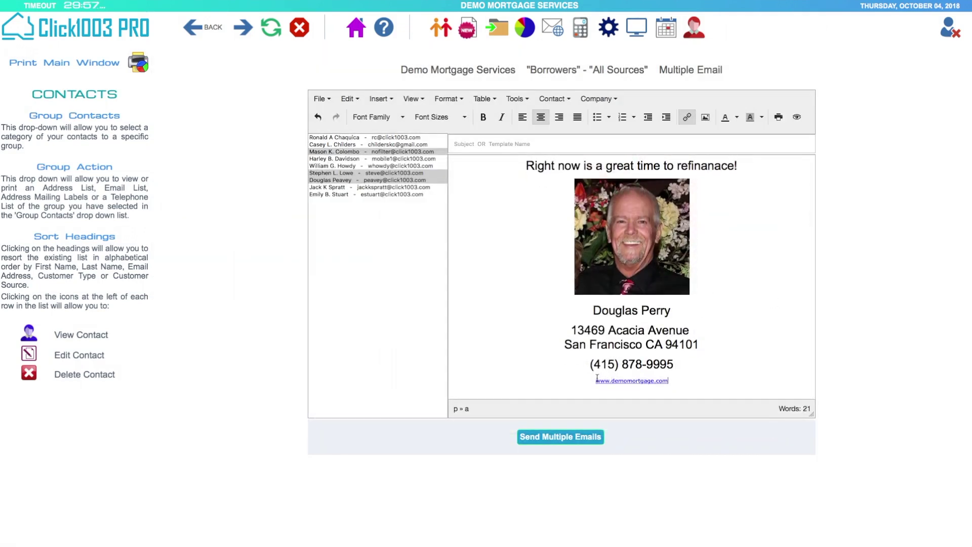
pyautogui.moveTo(597, 378); pyautogui.dragTo(676, 378)
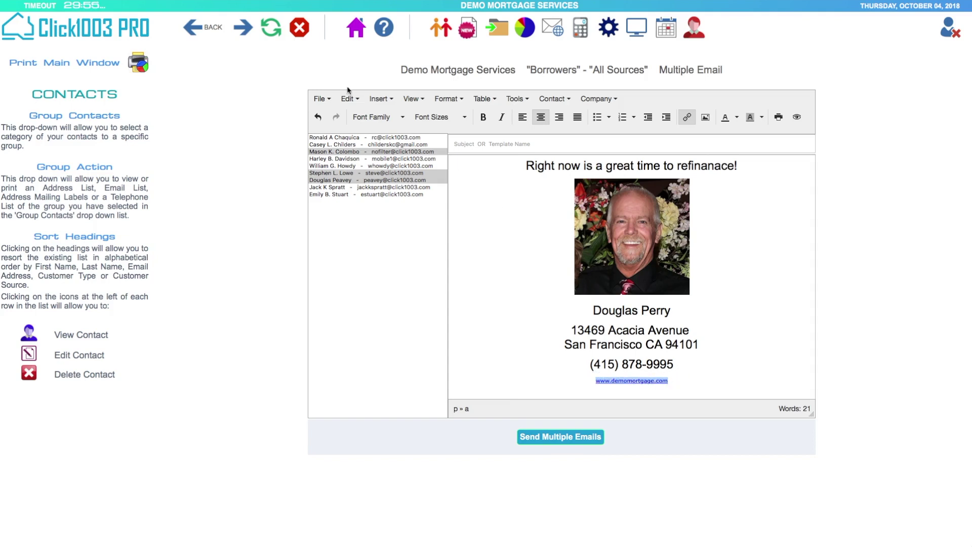
pyautogui.click(464, 118)
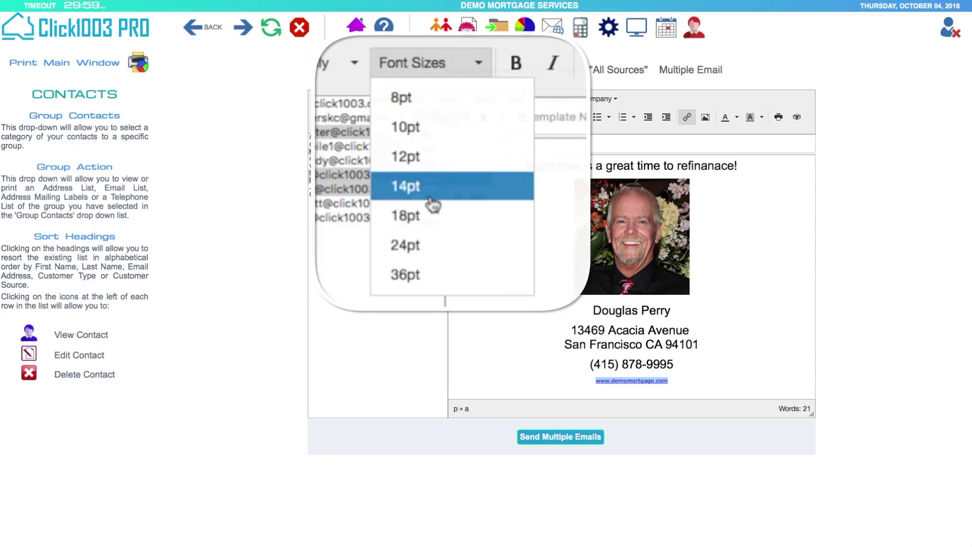
pyautogui.click(375, 133)
pyautogui.click(707, 272)
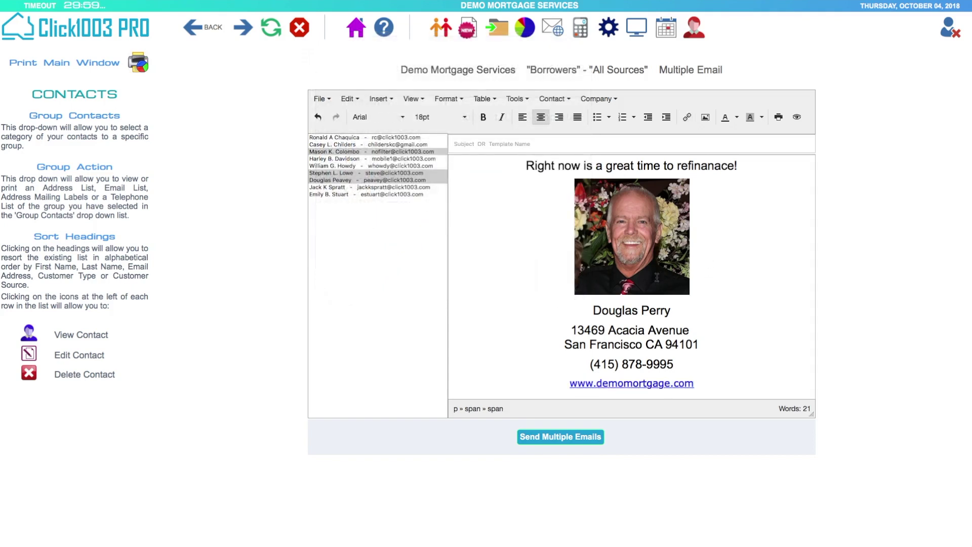
pyautogui.moveTo(572, 330); pyautogui.dragTo(703, 343)
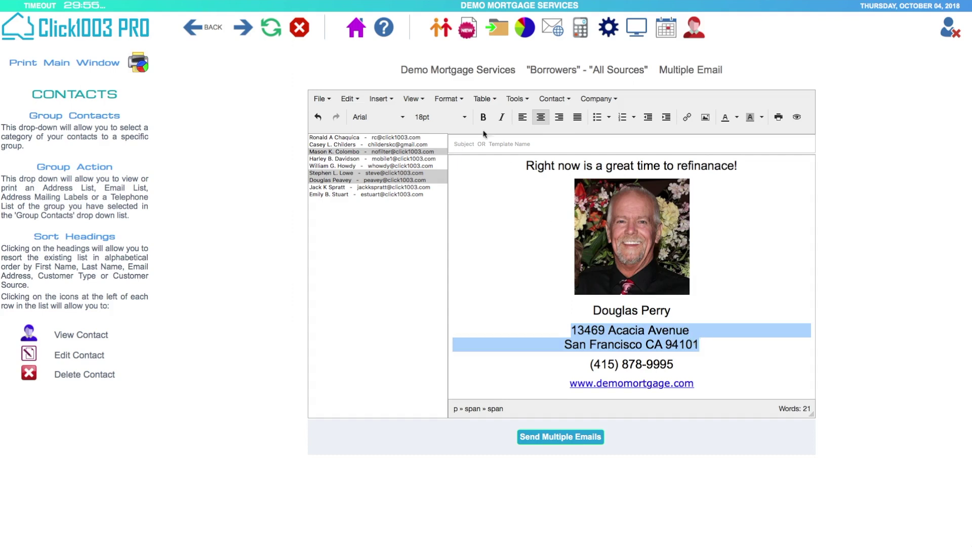
pyautogui.click(464, 118)
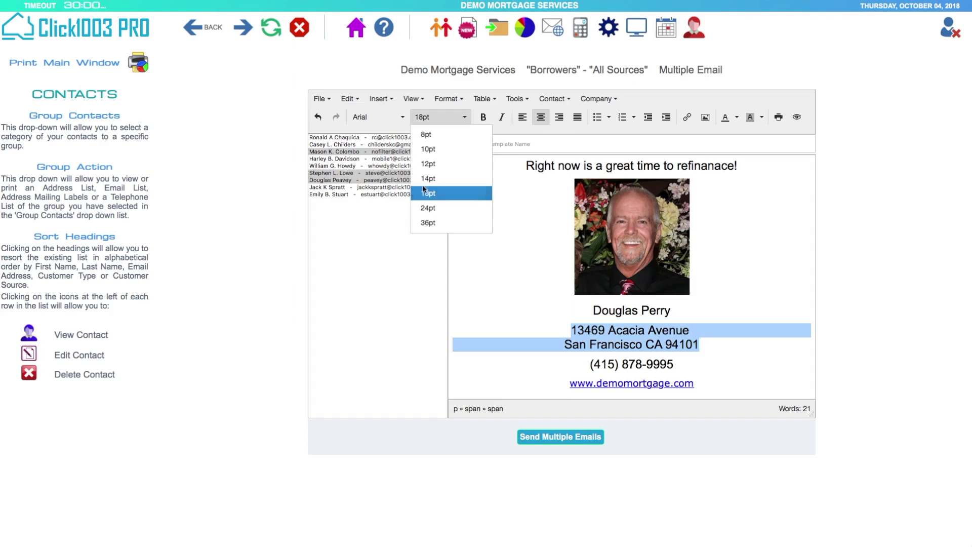
pyautogui.click(447, 164)
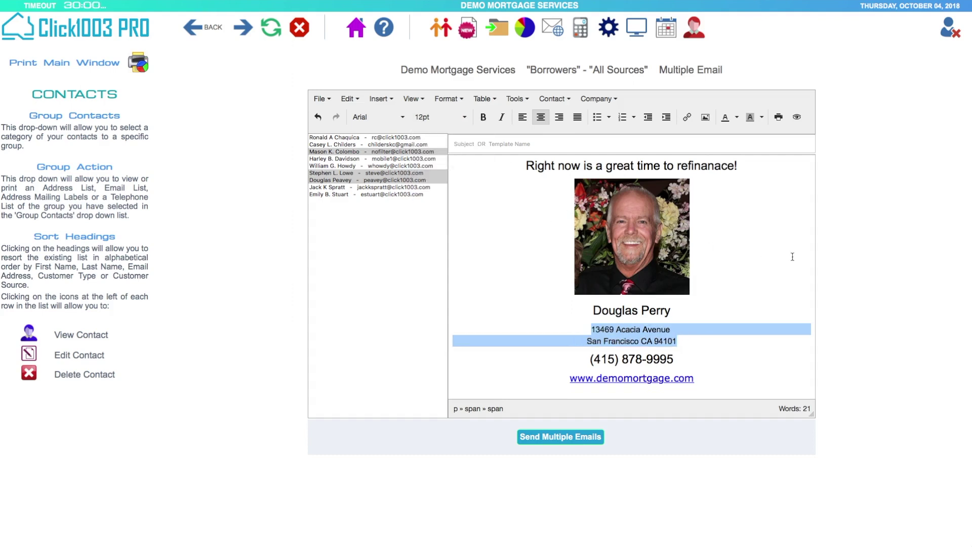
pyautogui.click(493, 368)
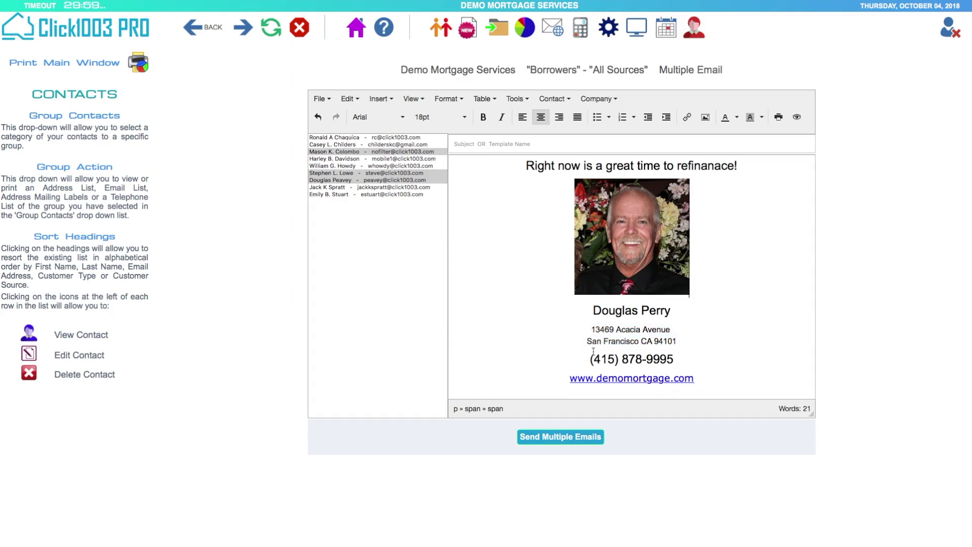
pyautogui.moveTo(589, 359); pyautogui.dragTo(675, 356)
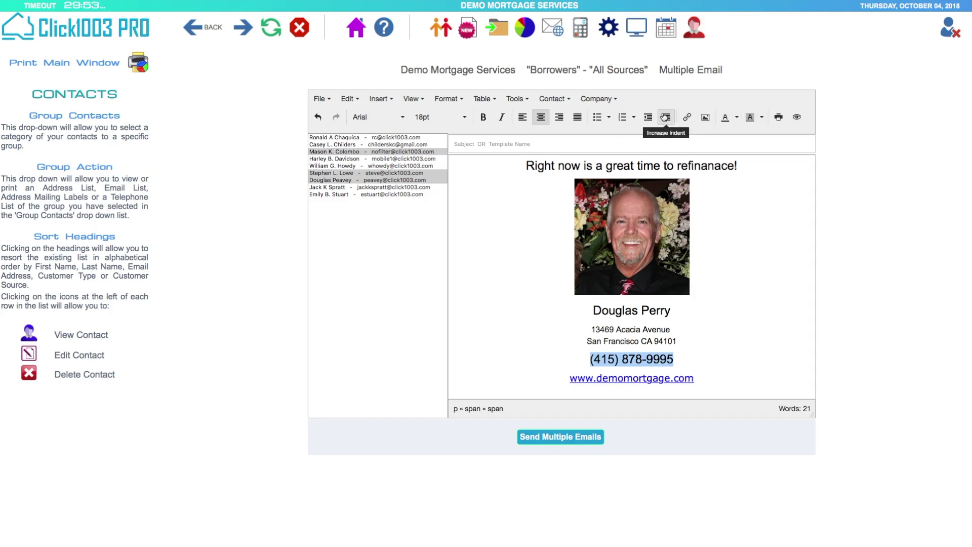
pyautogui.click(735, 118)
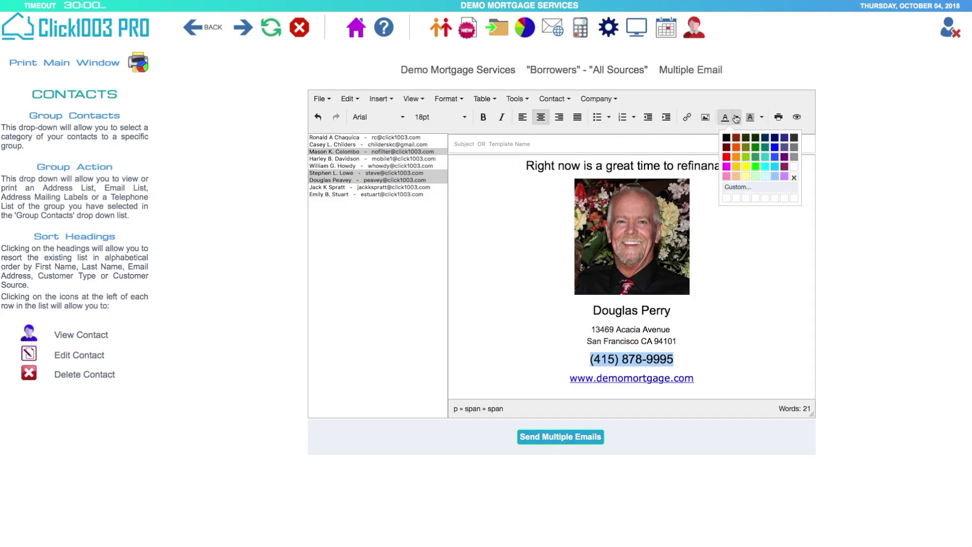
pyautogui.click(727, 157)
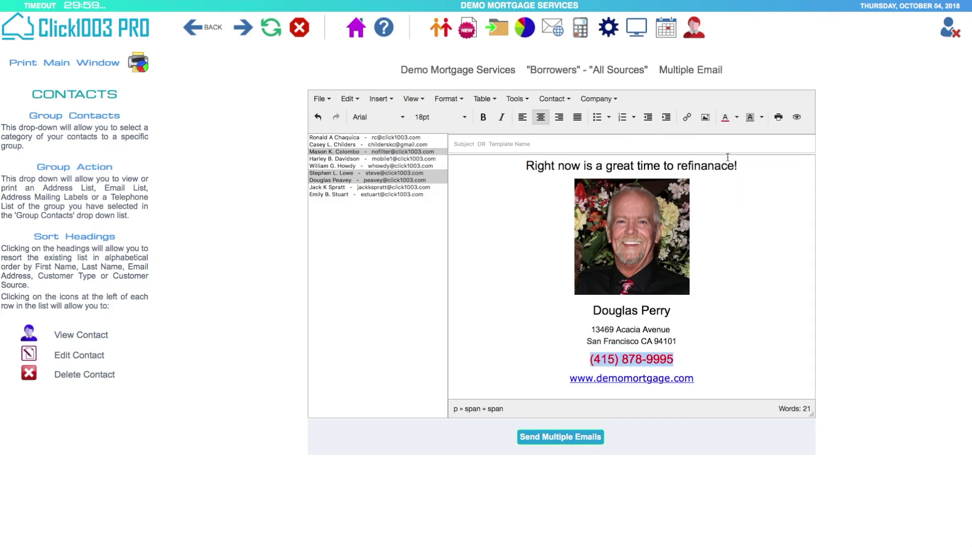
pyautogui.click(737, 216)
pyautogui.scroll(3, 737, 216)
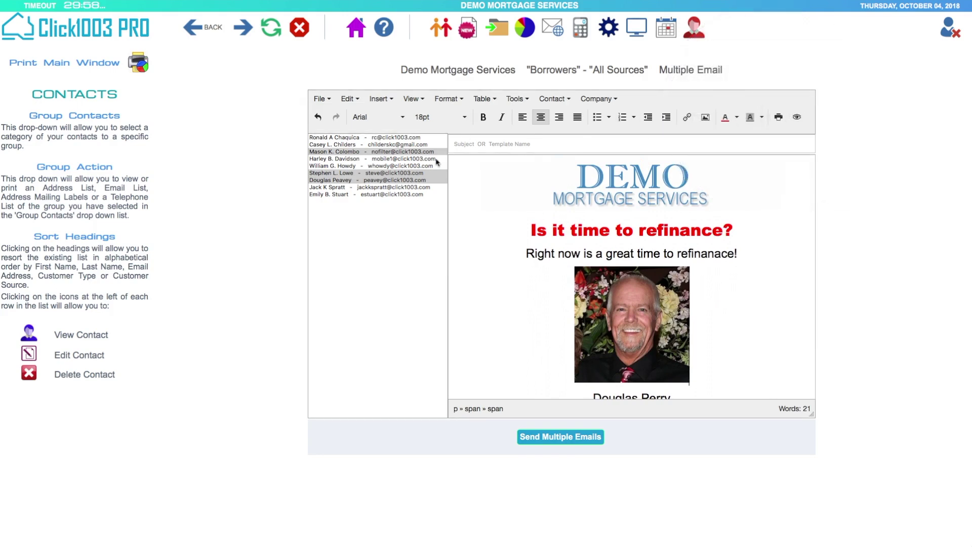
# - Browse the editor's Tools and Table menus
pyautogui.click(554, 435)
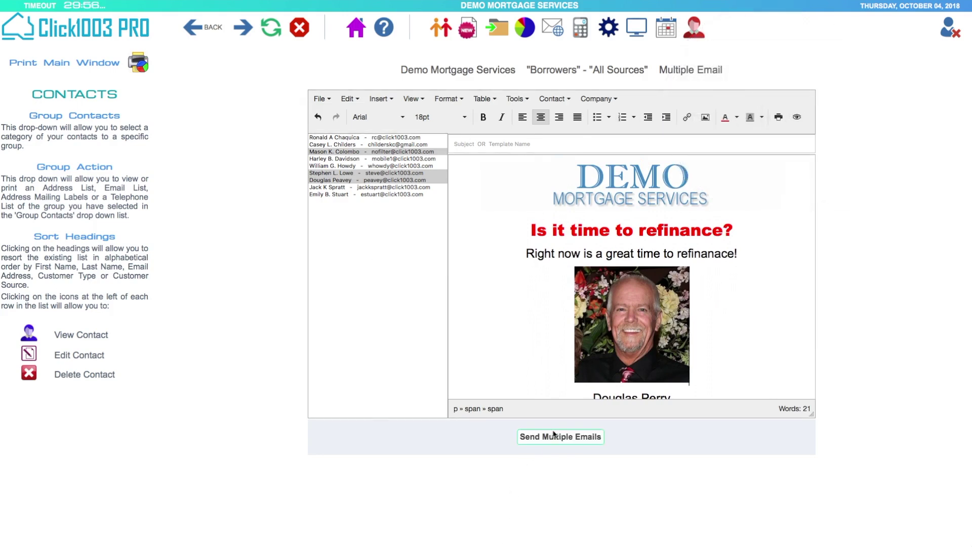
pyautogui.click(552, 433)
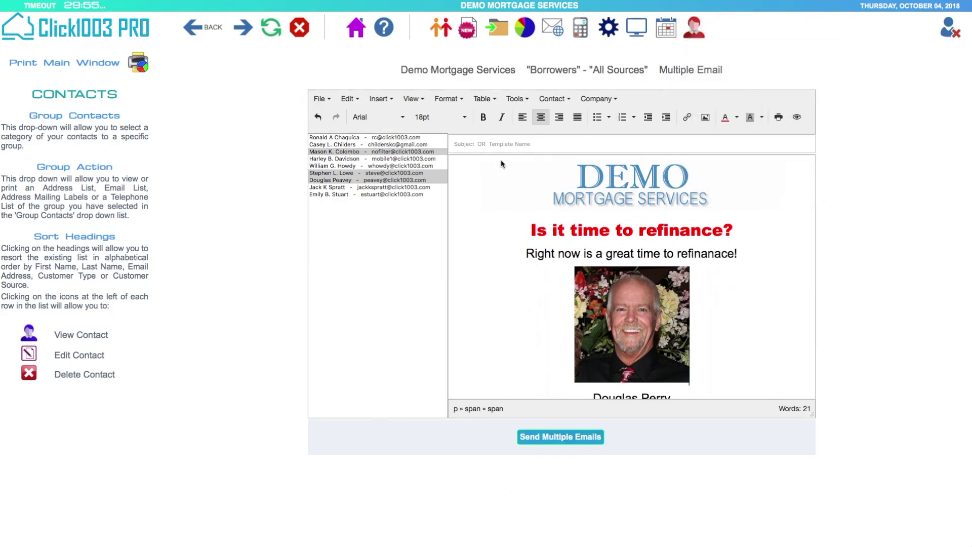
pyautogui.click(513, 99)
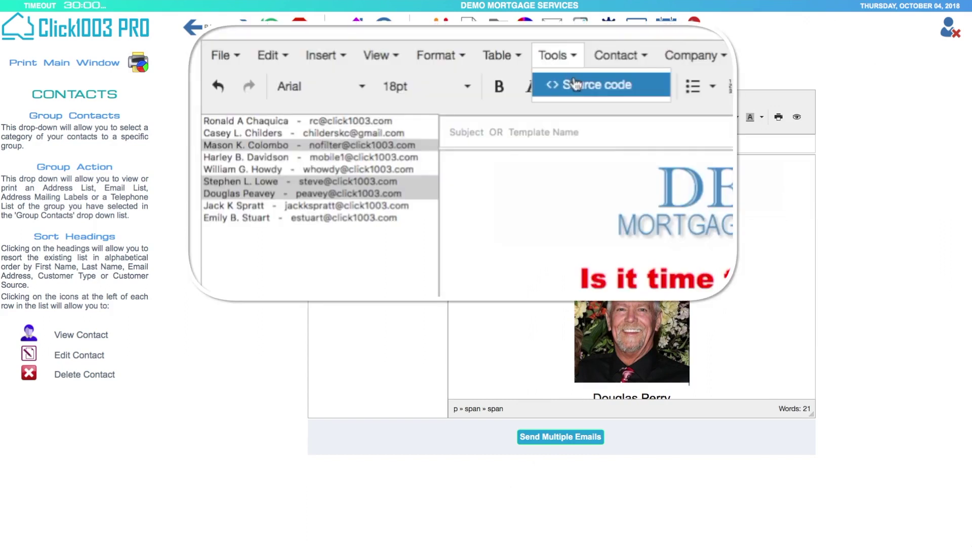
pyautogui.click(495, 54)
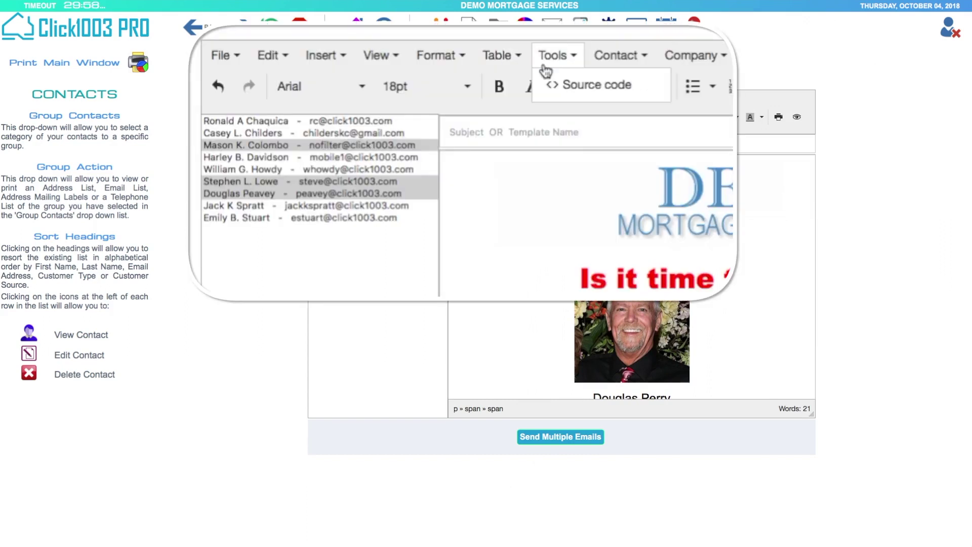
# - Turn Show blocks on from the View menu, then turn it off again
pyautogui.moveTo(502, 80)
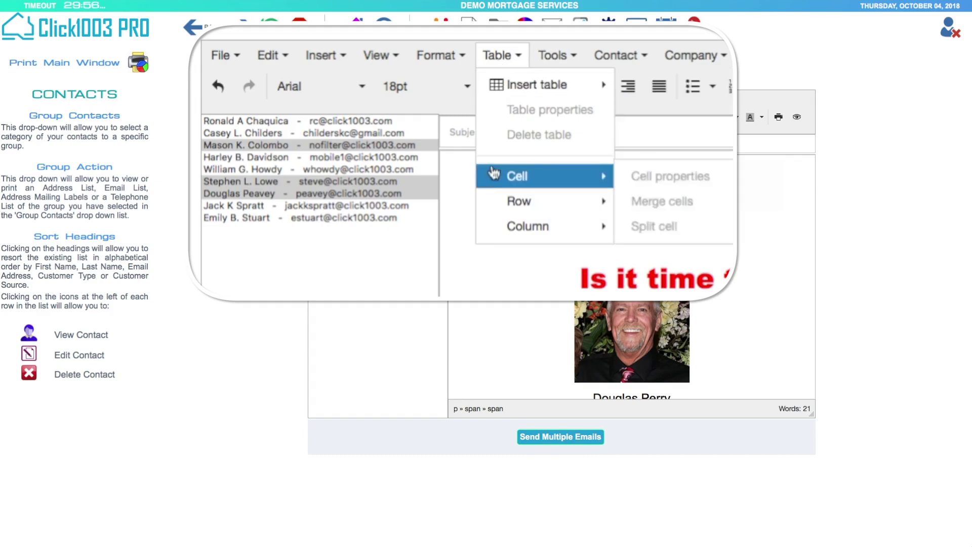
pyautogui.moveTo(444, 62)
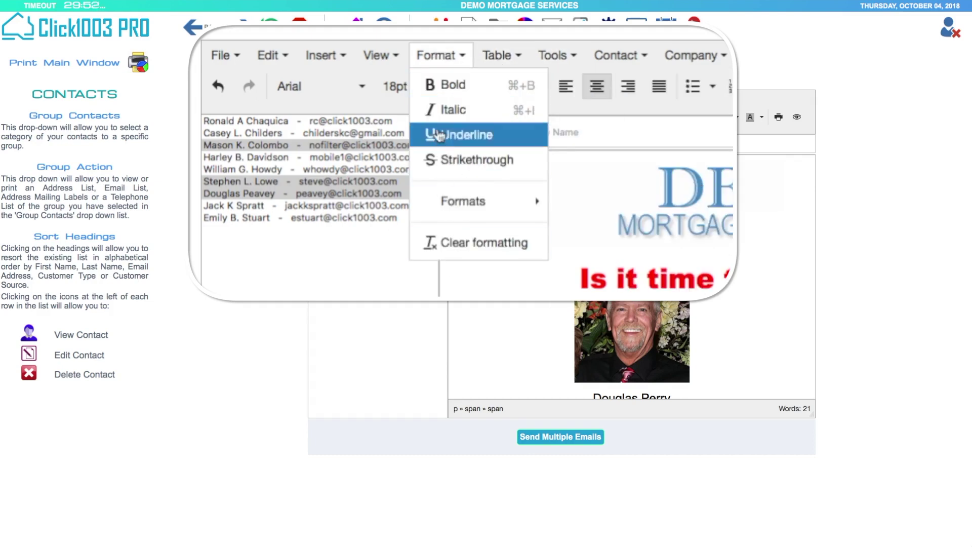
pyautogui.moveTo(378, 58)
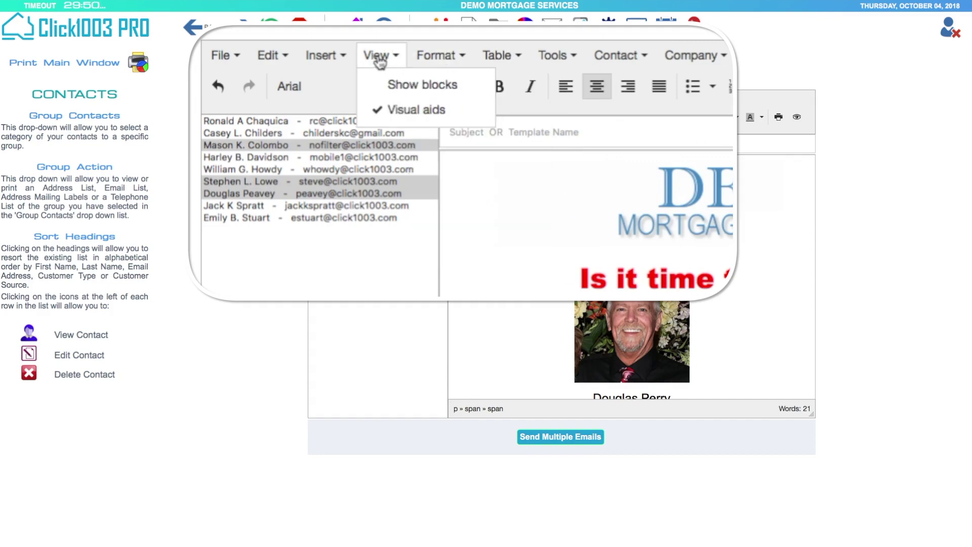
pyautogui.click(405, 83)
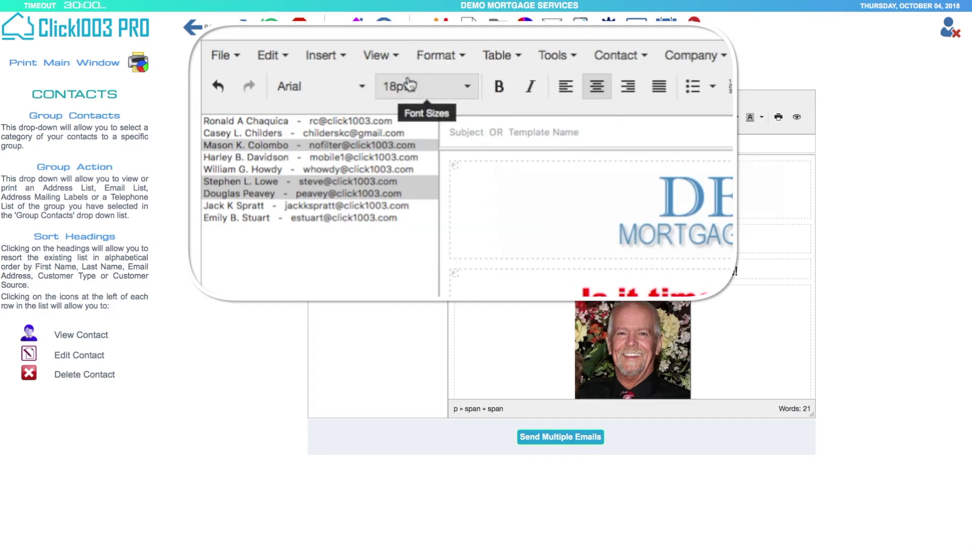
pyautogui.scroll(-5, 626, 222)
pyautogui.scroll(5, 626, 223)
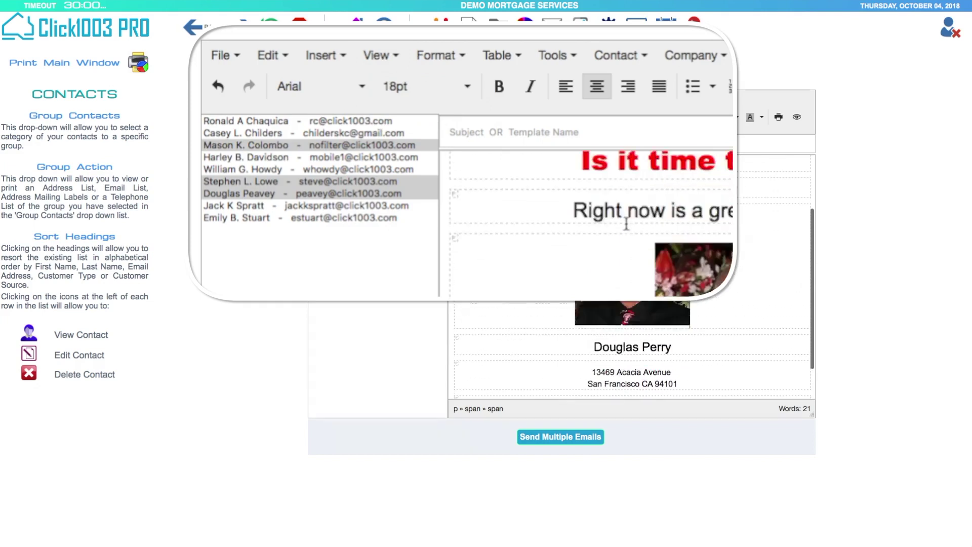
pyautogui.click(377, 56)
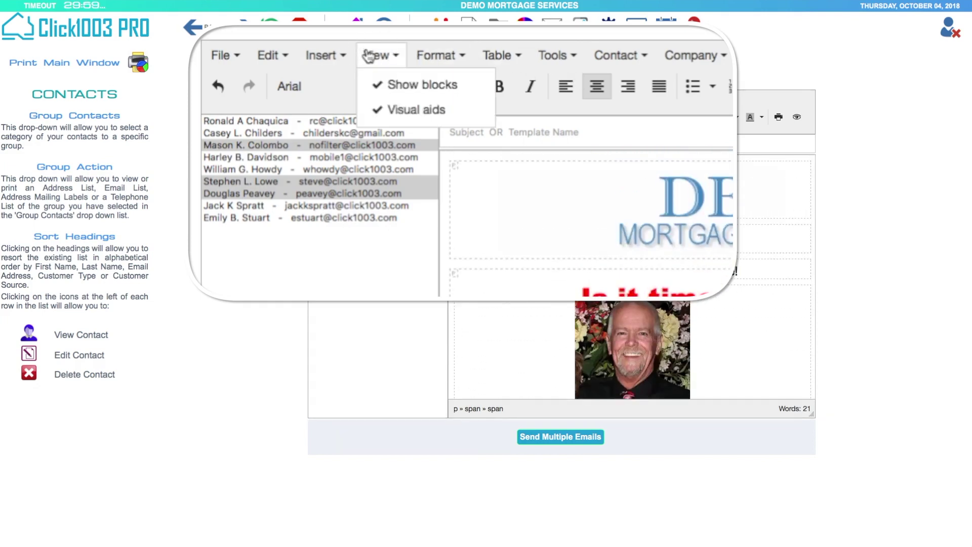
pyautogui.click(405, 93)
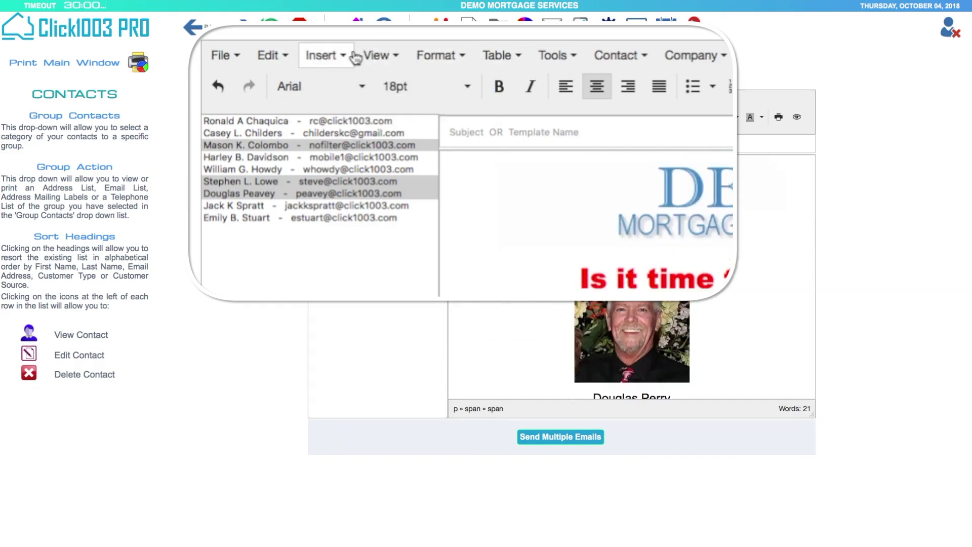
# - Browse the Insert and Edit menus, then bring up the File menu
pyautogui.click(327, 55)
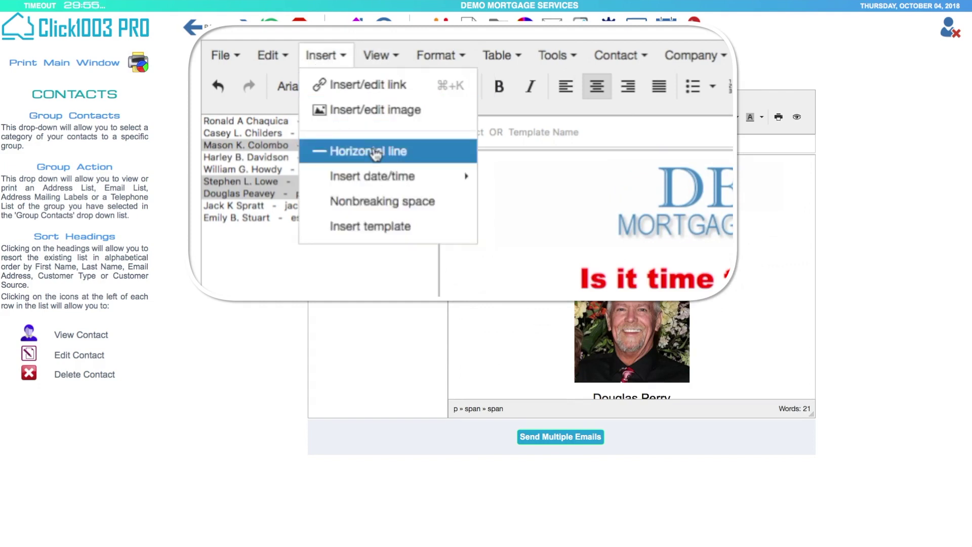
pyautogui.moveTo(273, 53)
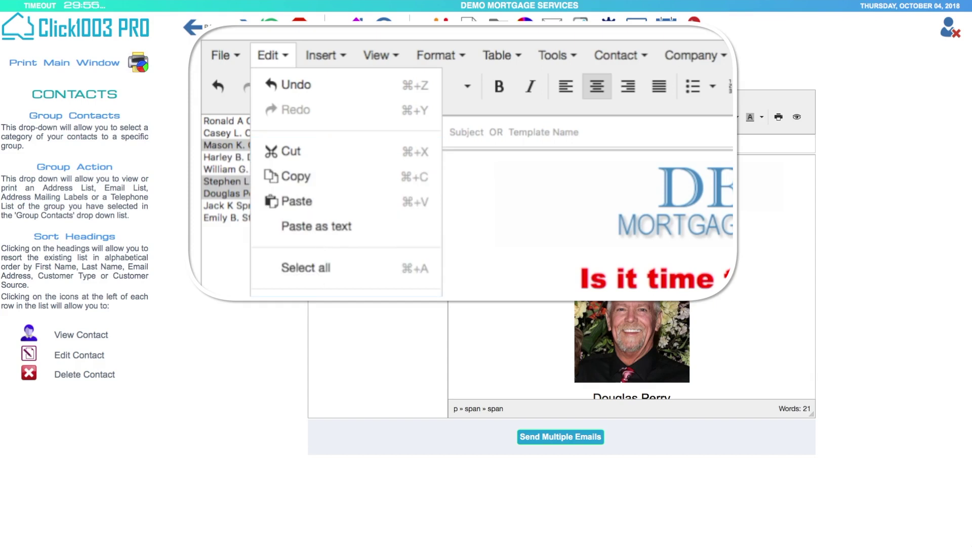
pyautogui.click(228, 55)
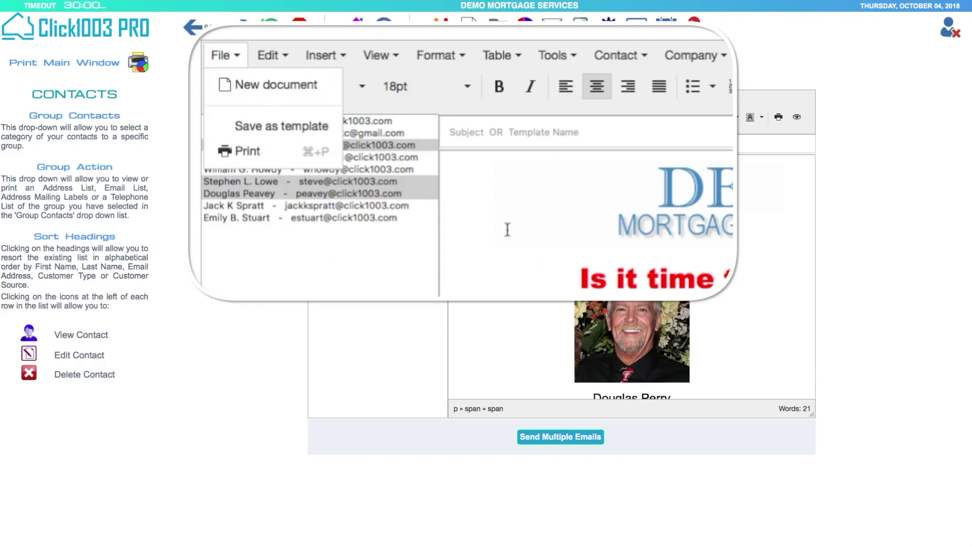
# - Enter 'Is it time to refinance?' as the email subject
pyautogui.click(555, 55)
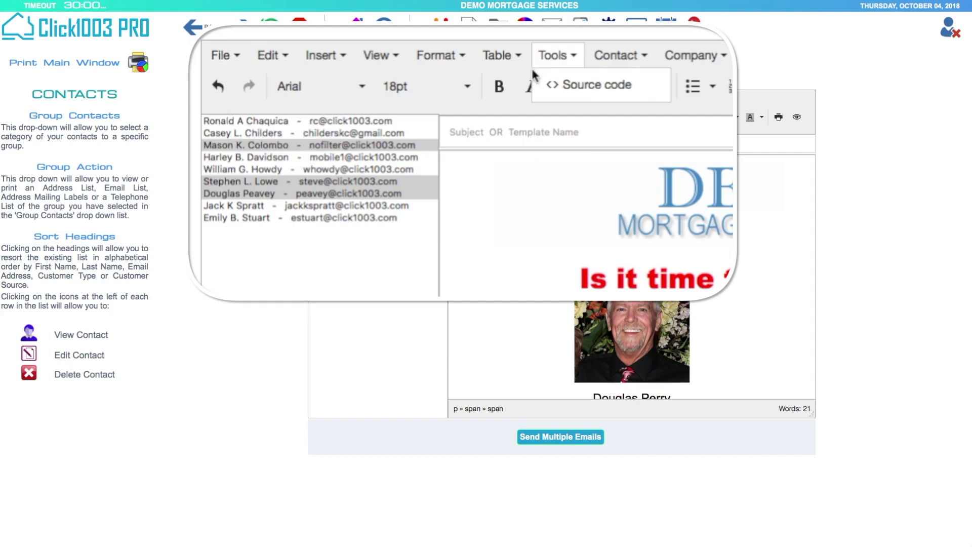
pyautogui.click(512, 133)
pyautogui.scroll(-3, 742, 298)
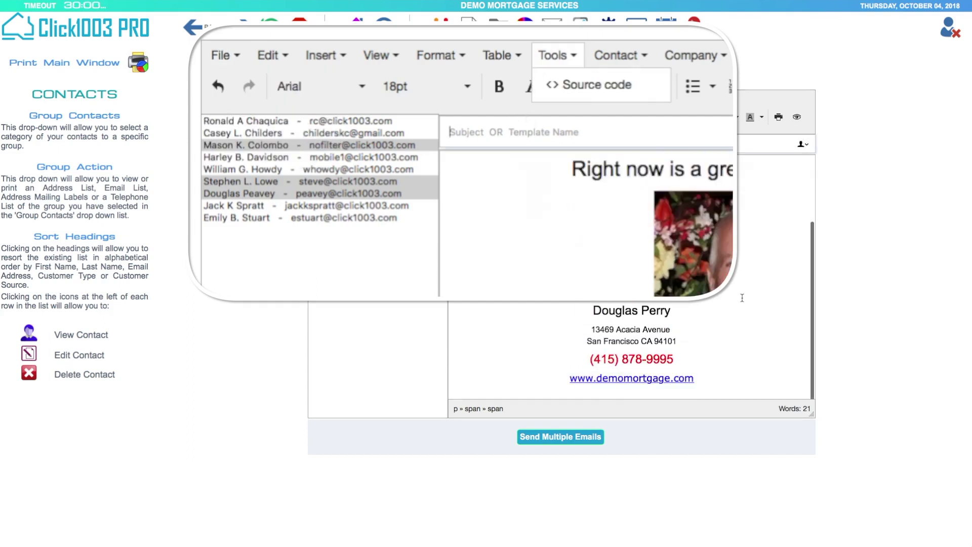
pyautogui.scroll(3, 742, 298)
pyautogui.scroll(-3, 743, 299)
pyautogui.scroll(3, 742, 297)
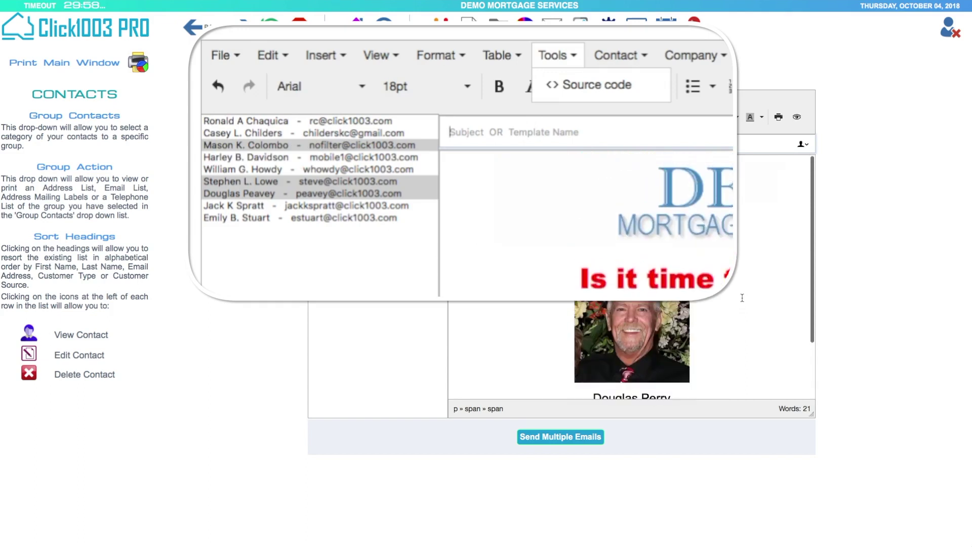
pyautogui.write('Is it time to refinance')
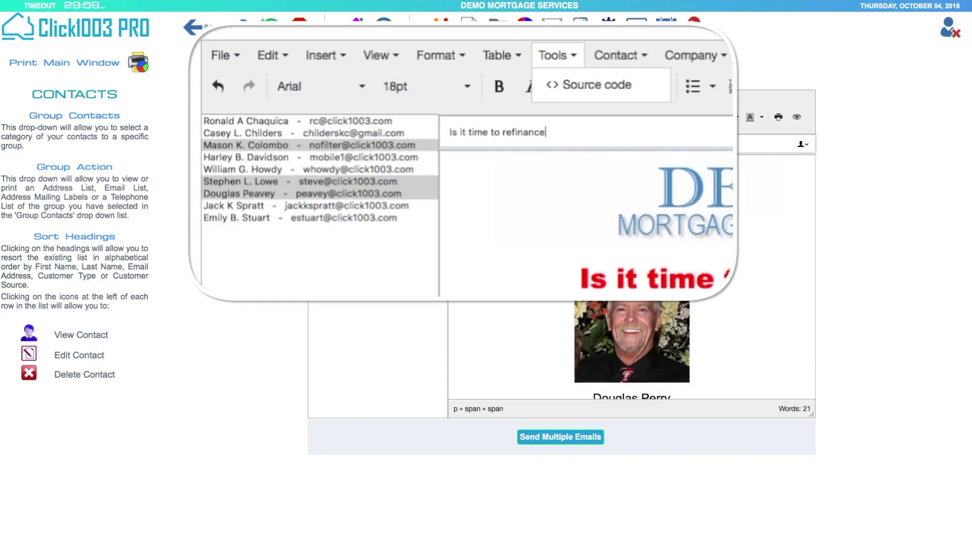
pyautogui.write('?')
pyautogui.scroll(-3, 631, 304)
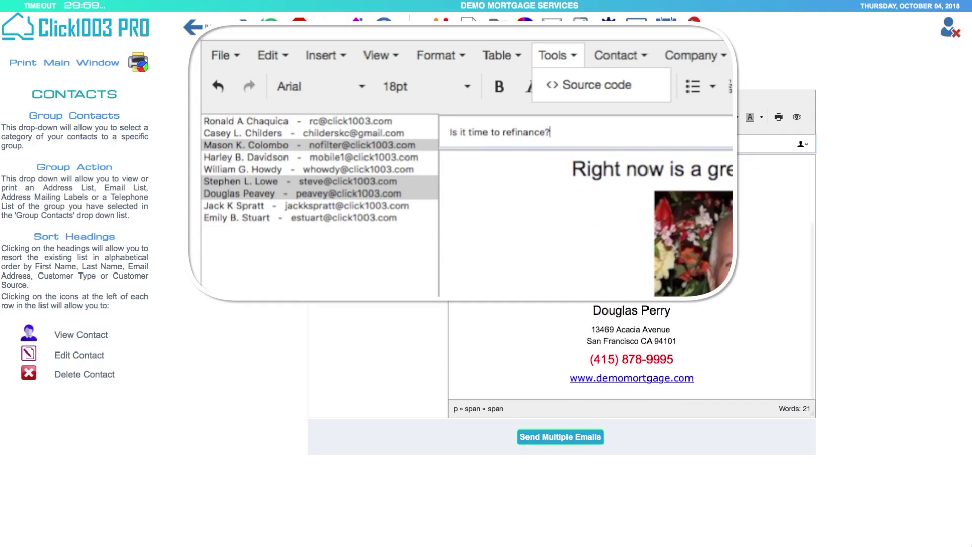
pyautogui.scroll(5, 632, 274)
# - Save the email as the template 'is-it-time-to-refinance' via File > Save as template
pyautogui.click(326, 55)
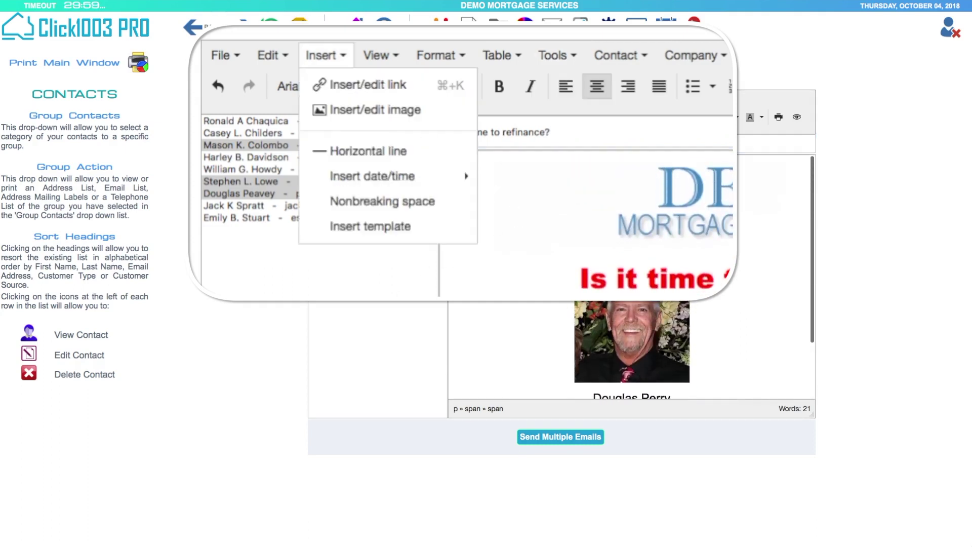
pyautogui.click(381, 57)
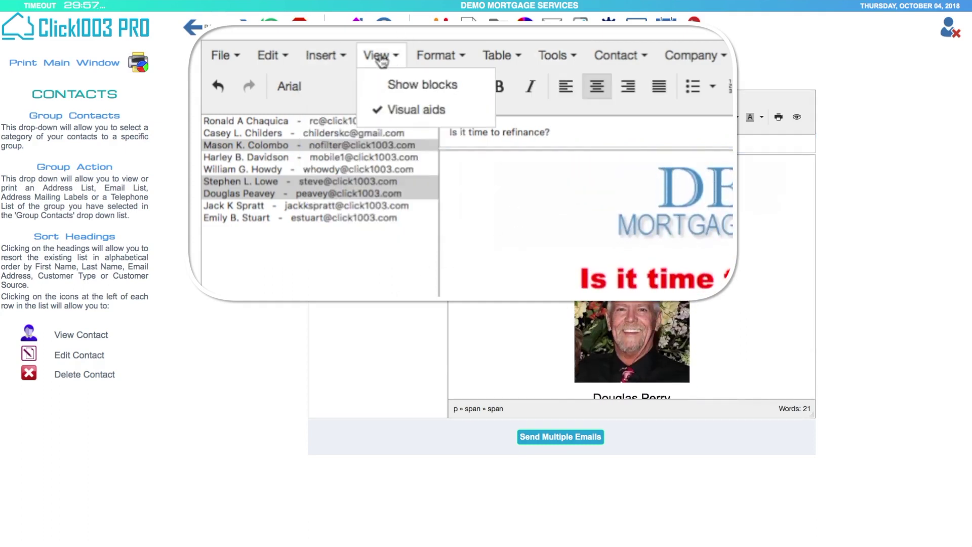
pyautogui.click(226, 55)
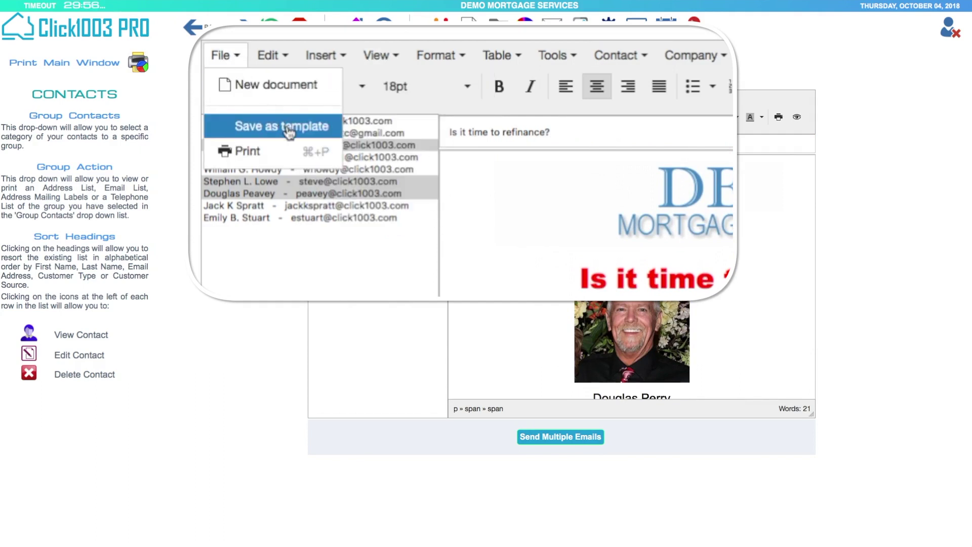
pyautogui.click(284, 127)
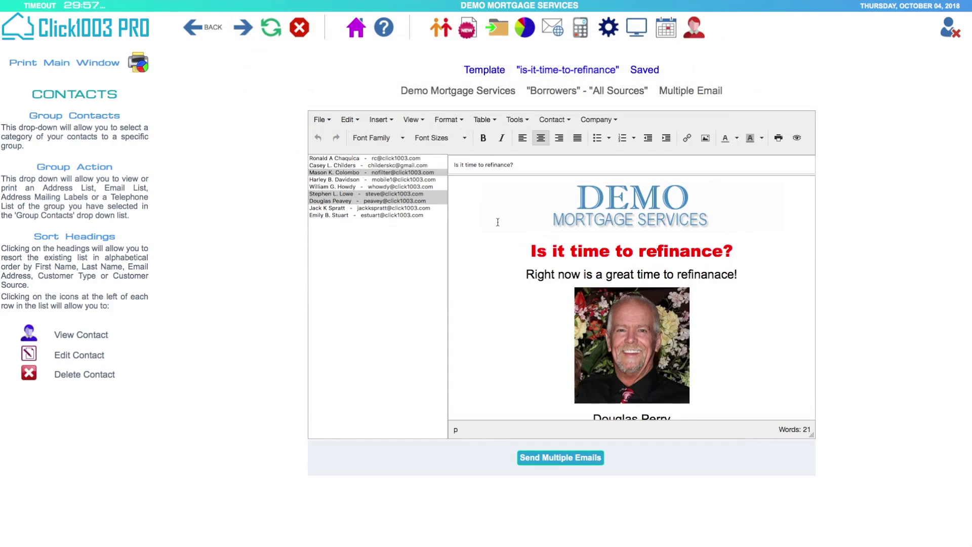
pyautogui.scroll(-3, 497, 221)
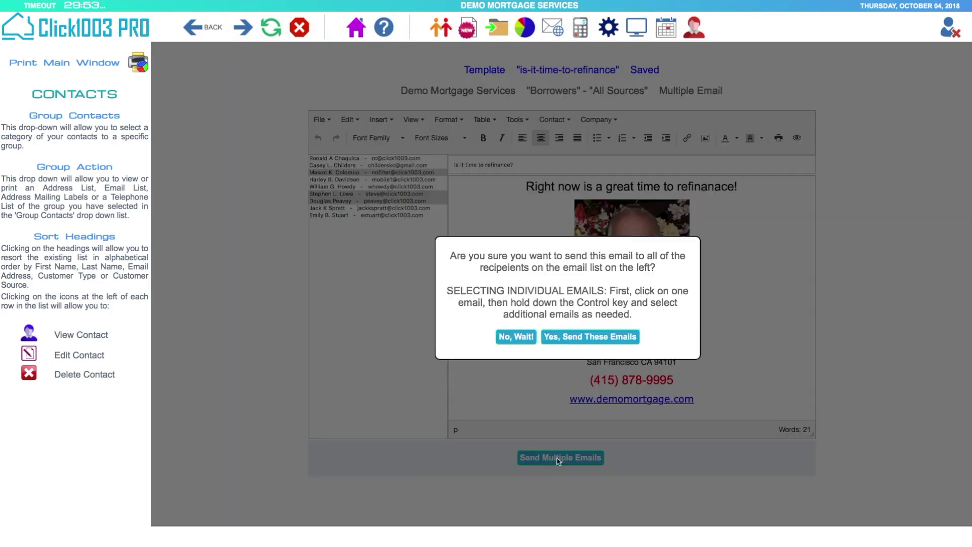
# - Send the email to all listed borrowers, confirm sending, and return to the Contacts page
pyautogui.click(559, 458)
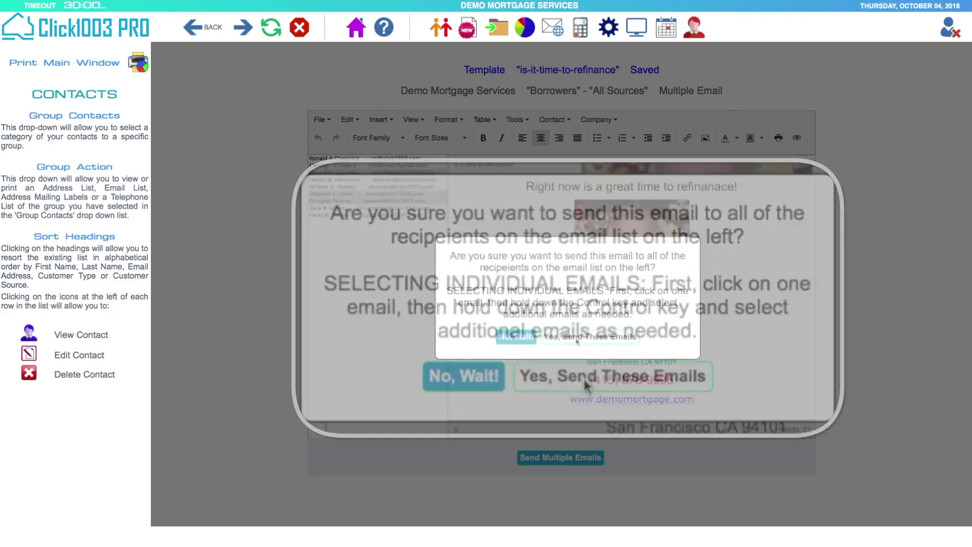
pyautogui.click(544, 334)
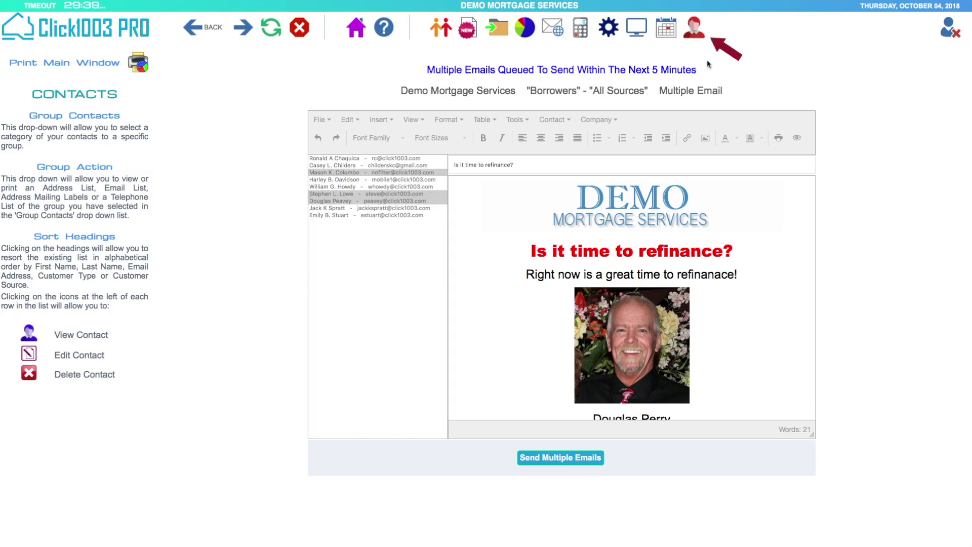
pyautogui.click(693, 29)
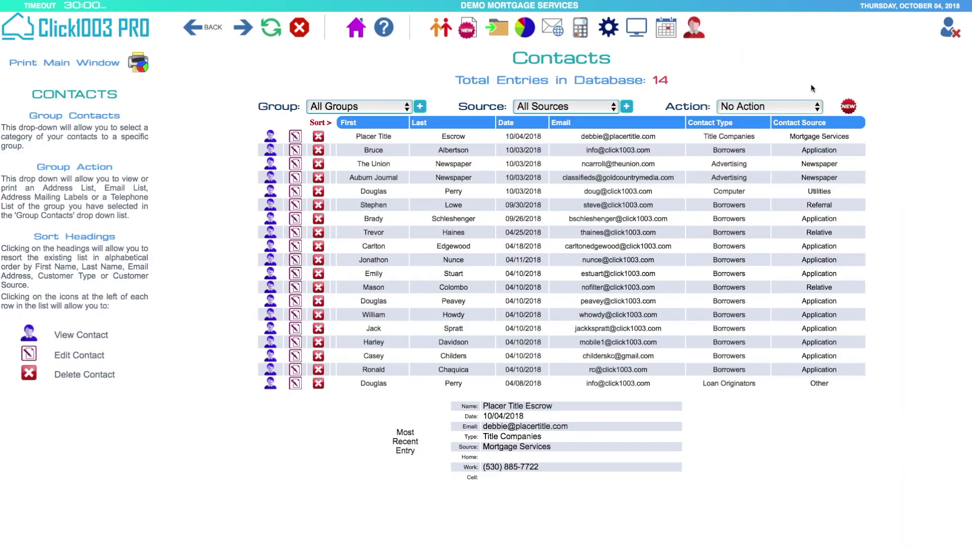
# - Filter contacts to the Borrowers group and start a Multiple Email to them
pyautogui.click(408, 108)
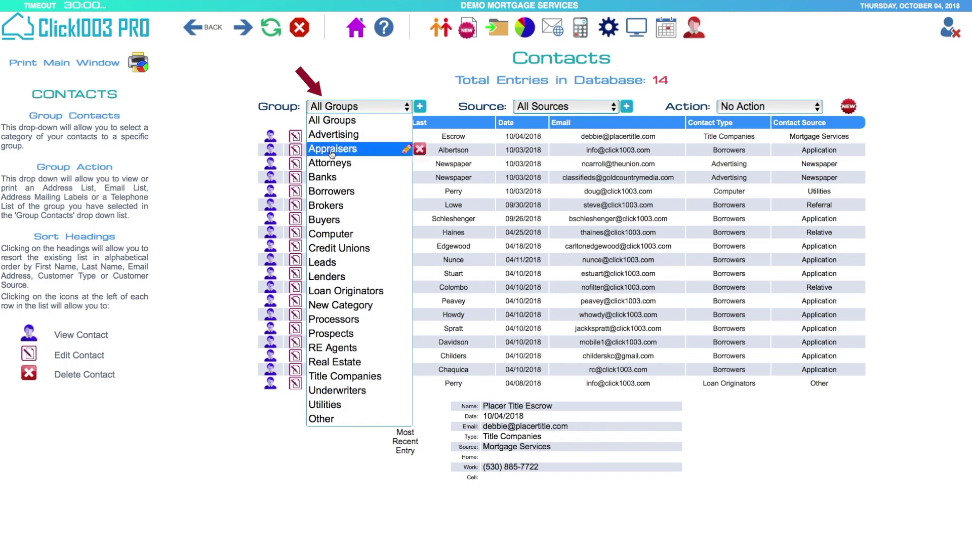
pyautogui.click(332, 194)
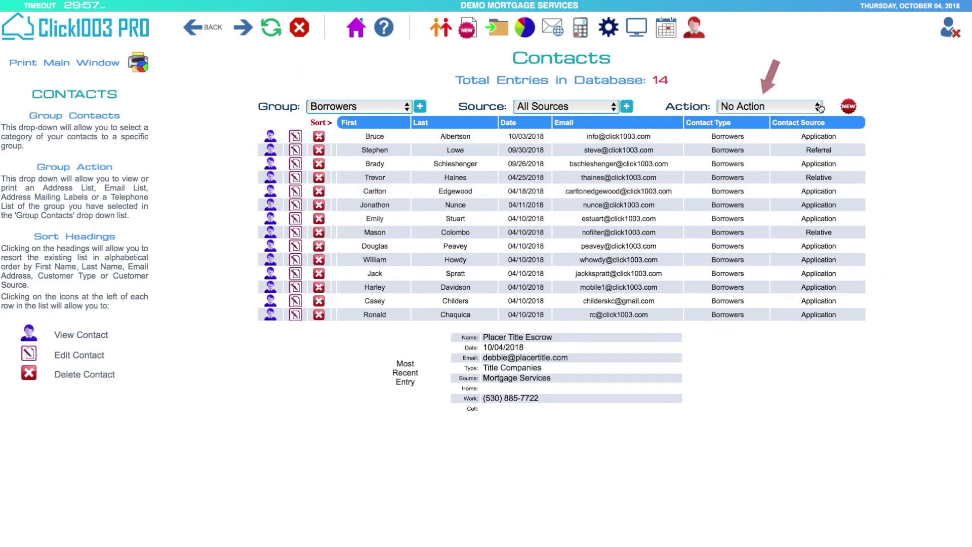
pyautogui.click(821, 107)
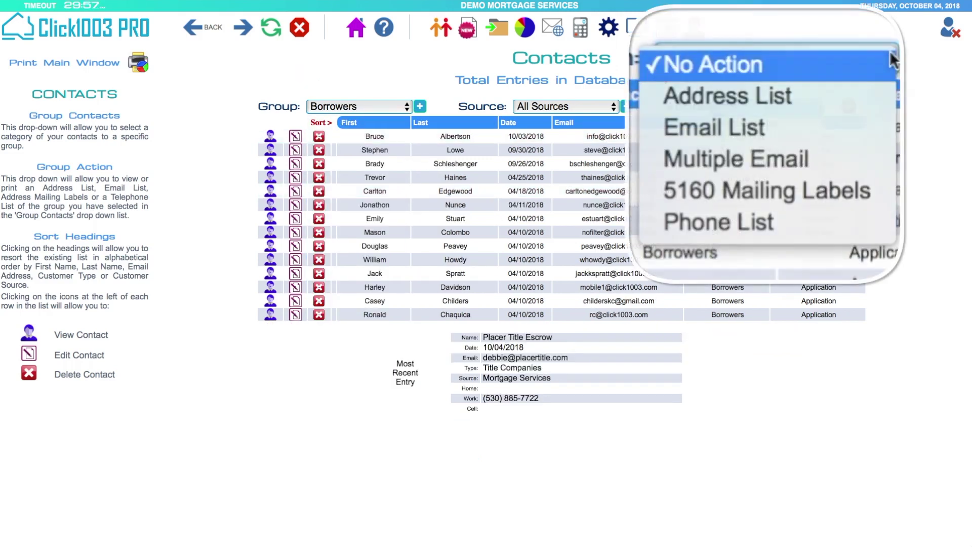
pyautogui.click(739, 160)
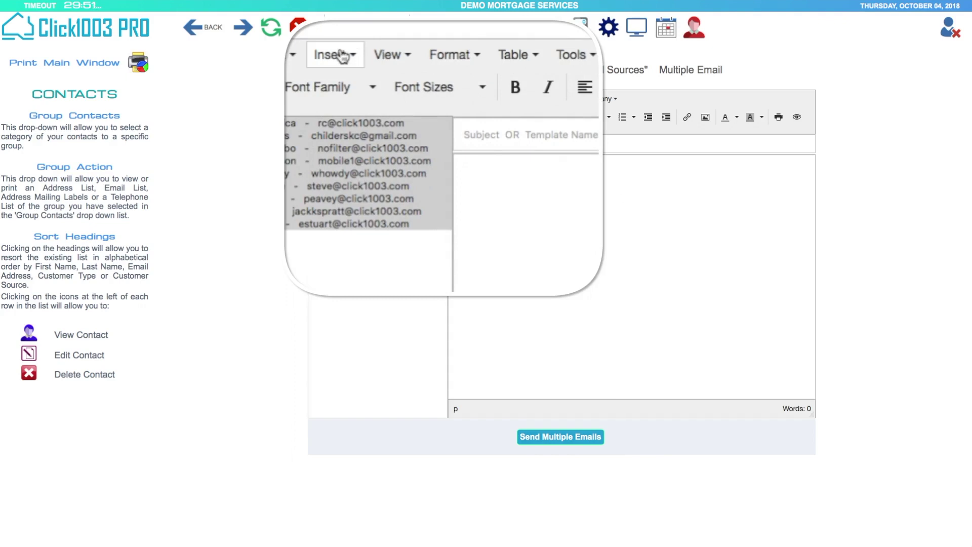
pyautogui.click(382, 99)
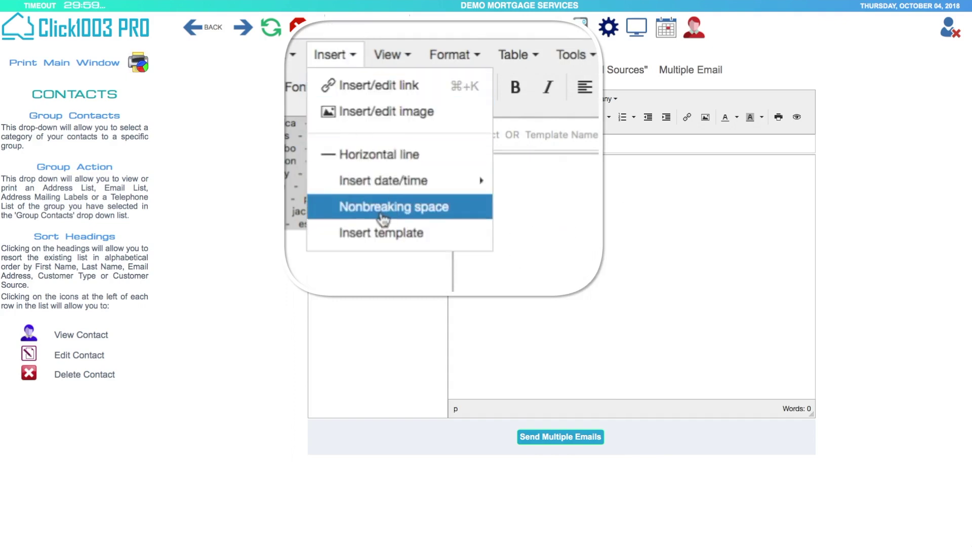
pyautogui.moveTo(437, 184)
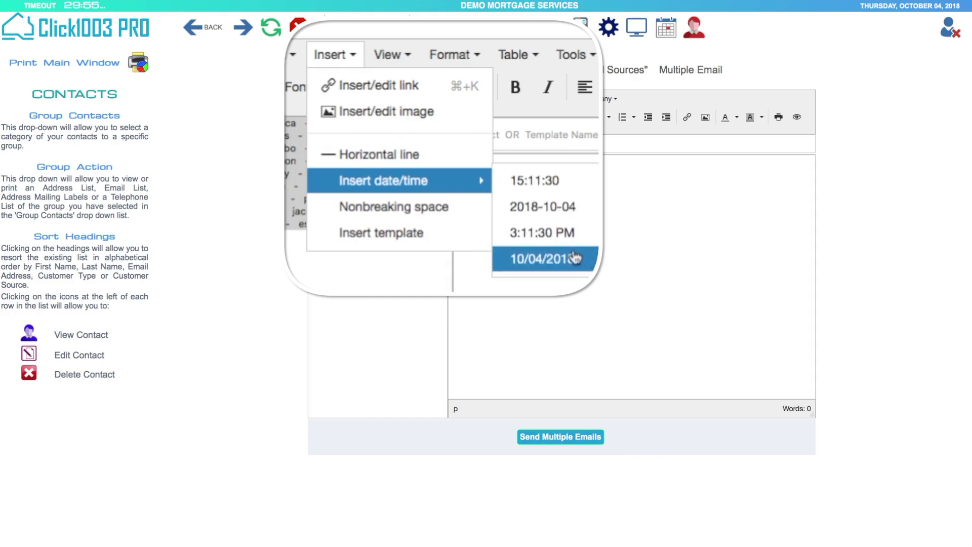
pyautogui.click(401, 232)
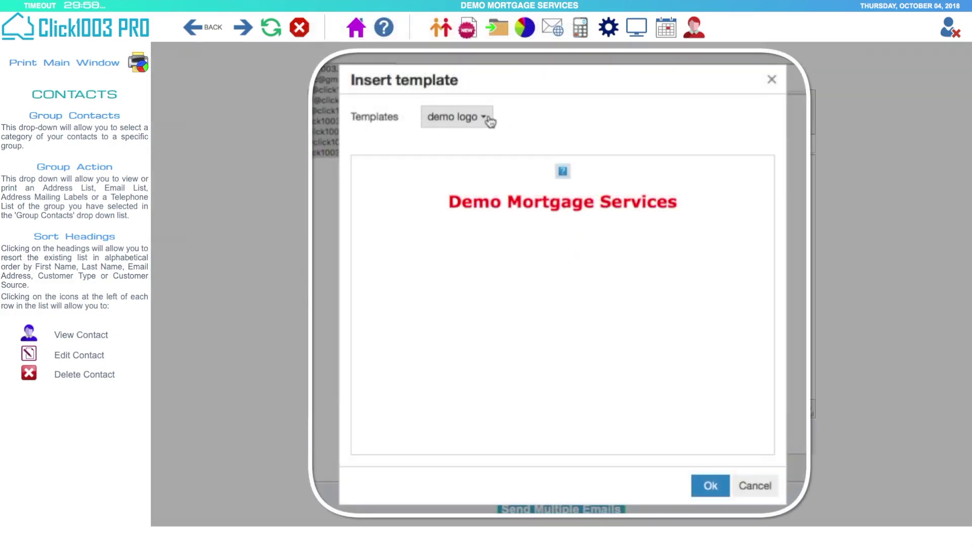
pyautogui.click(508, 170)
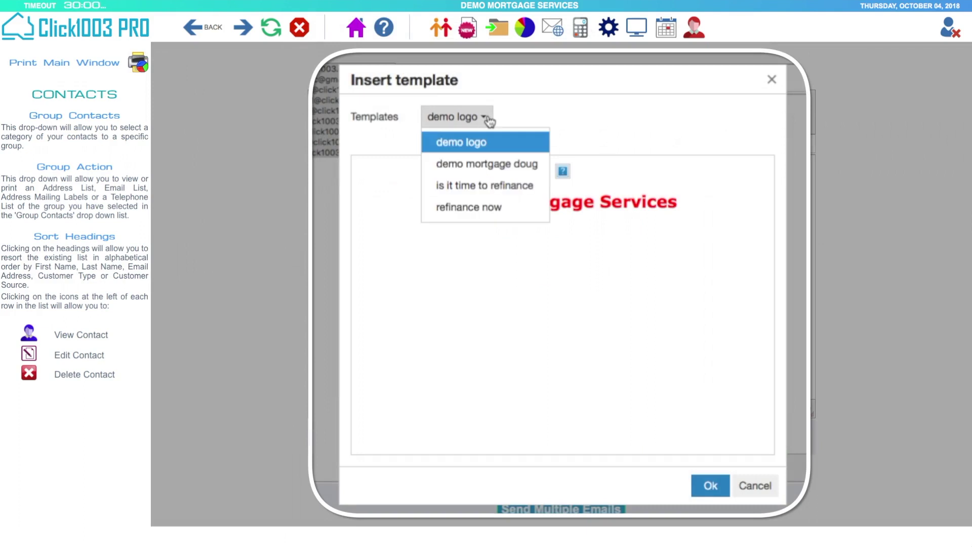
pyautogui.click(467, 164)
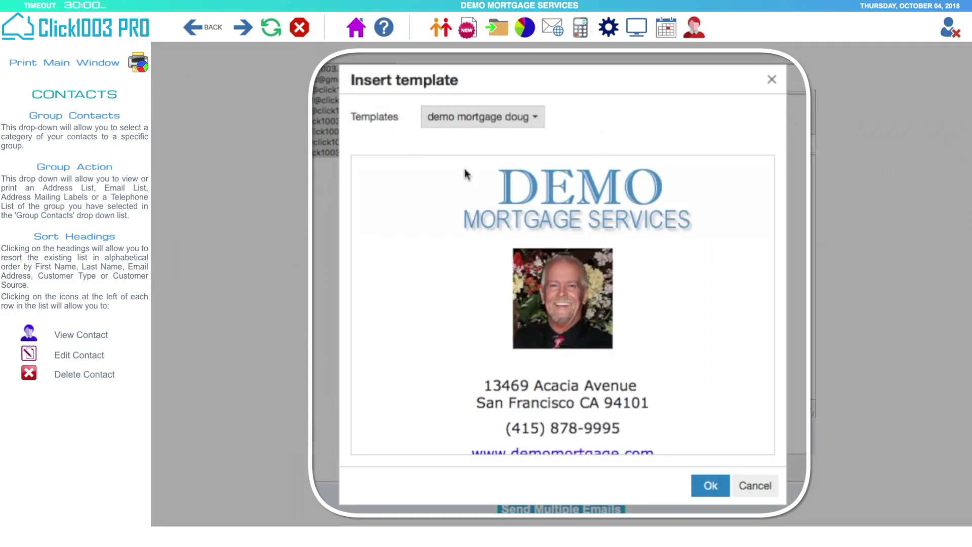
pyautogui.click(533, 120)
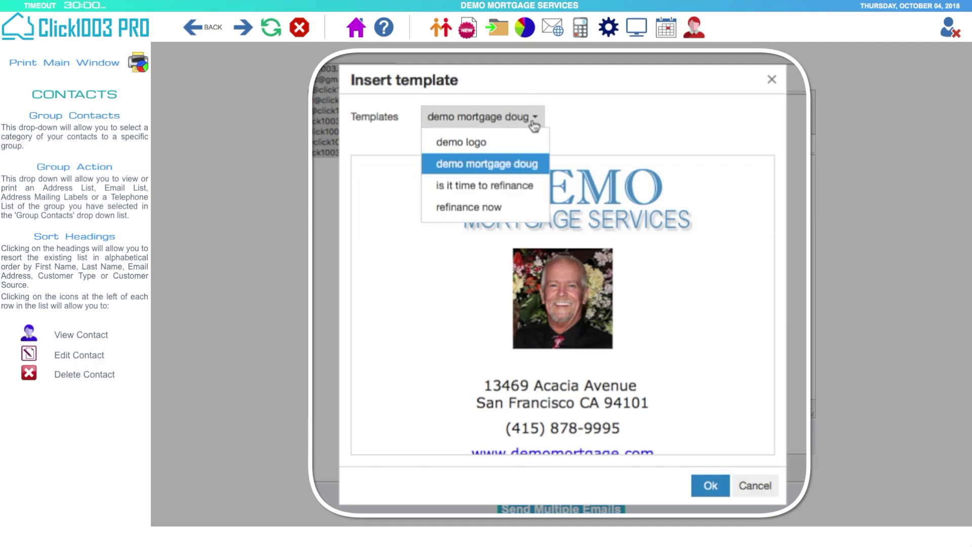
pyautogui.click(499, 188)
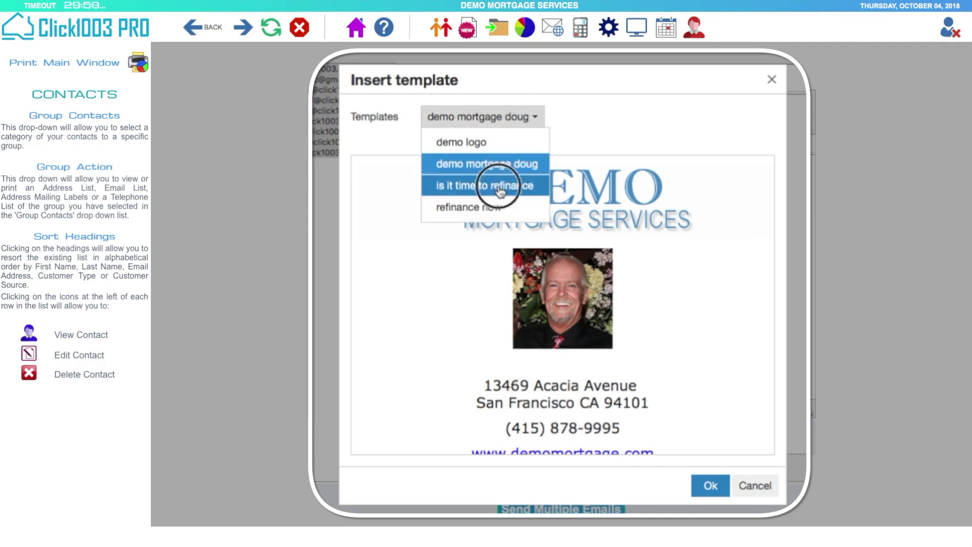
pyautogui.scroll(-3, 733, 258)
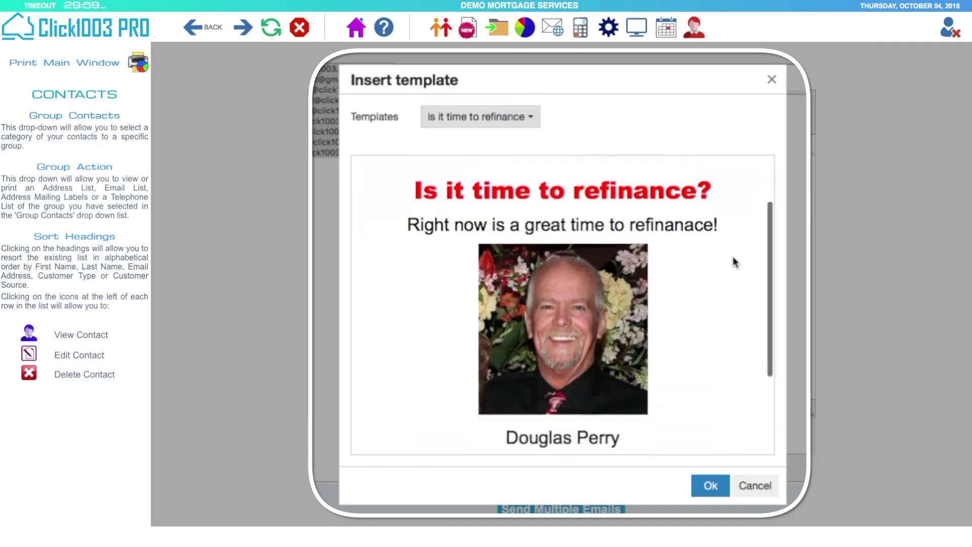
pyautogui.scroll(-3, 734, 233)
pyautogui.scroll(6, 738, 202)
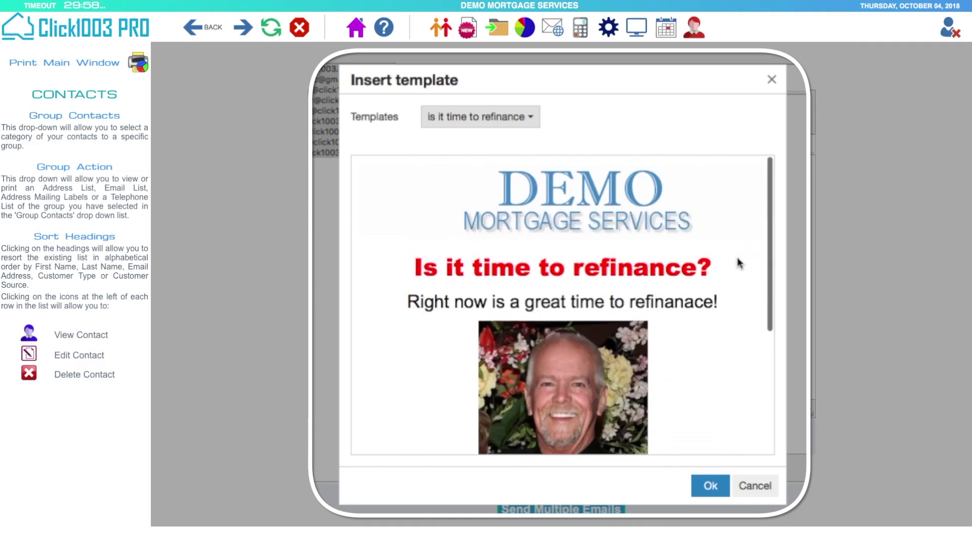
pyautogui.click(530, 117)
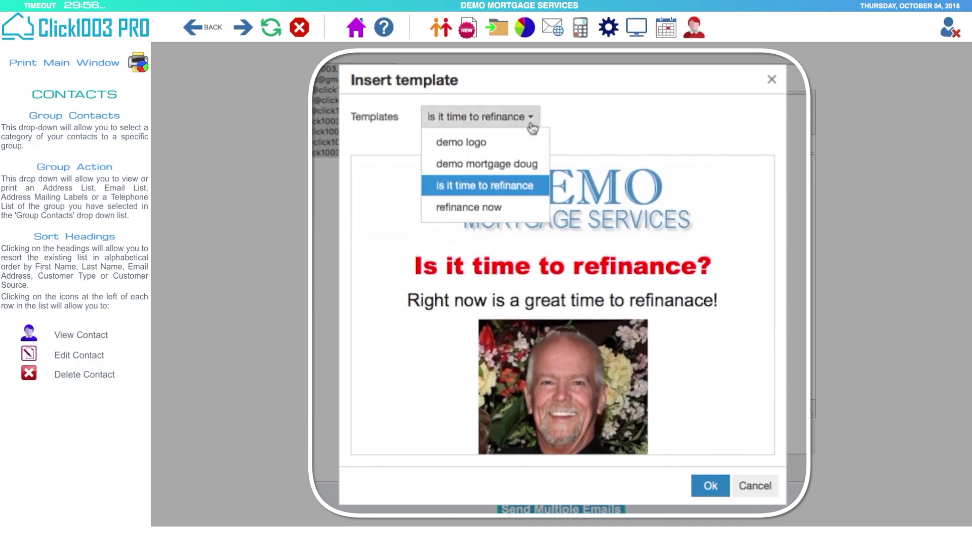
pyautogui.click(464, 209)
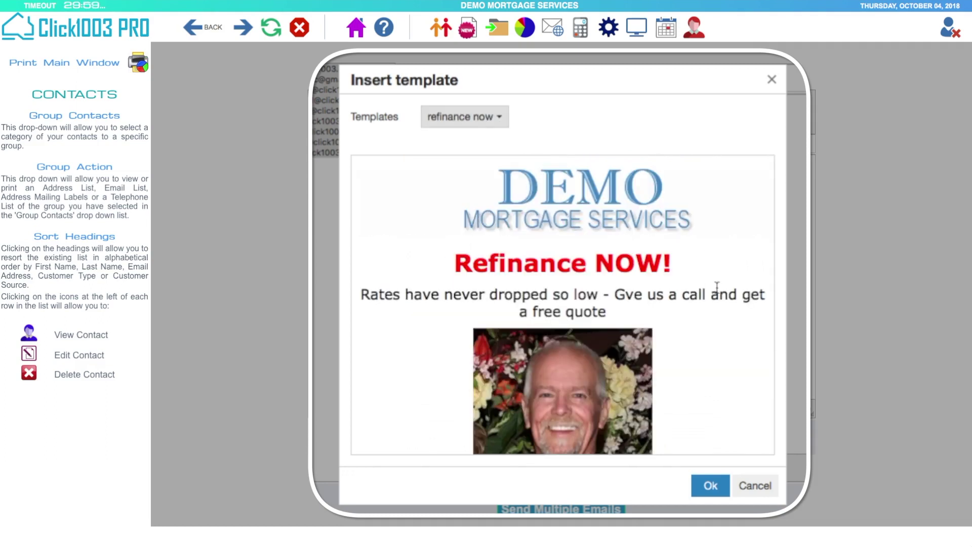
pyautogui.scroll(-3, 719, 293)
pyautogui.scroll(3, 719, 294)
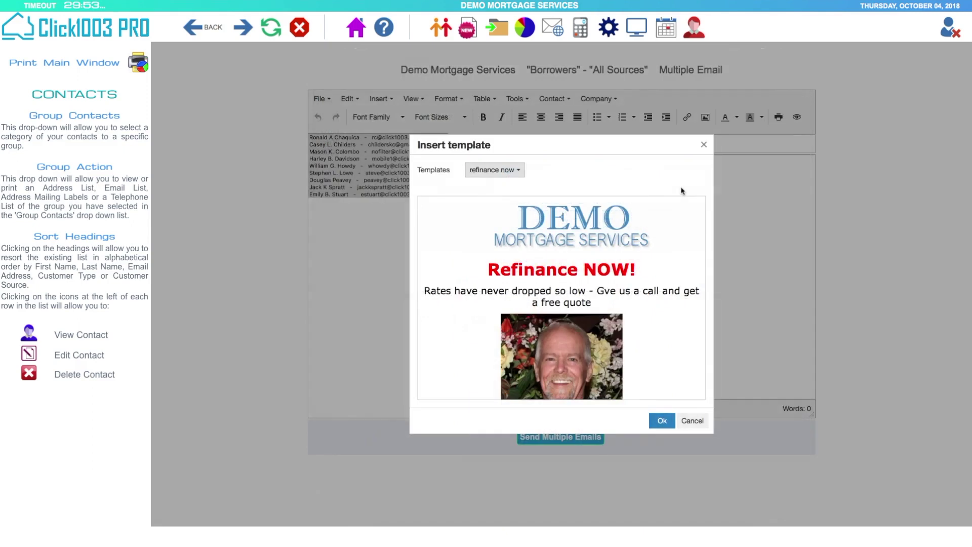
pyautogui.click(706, 146)
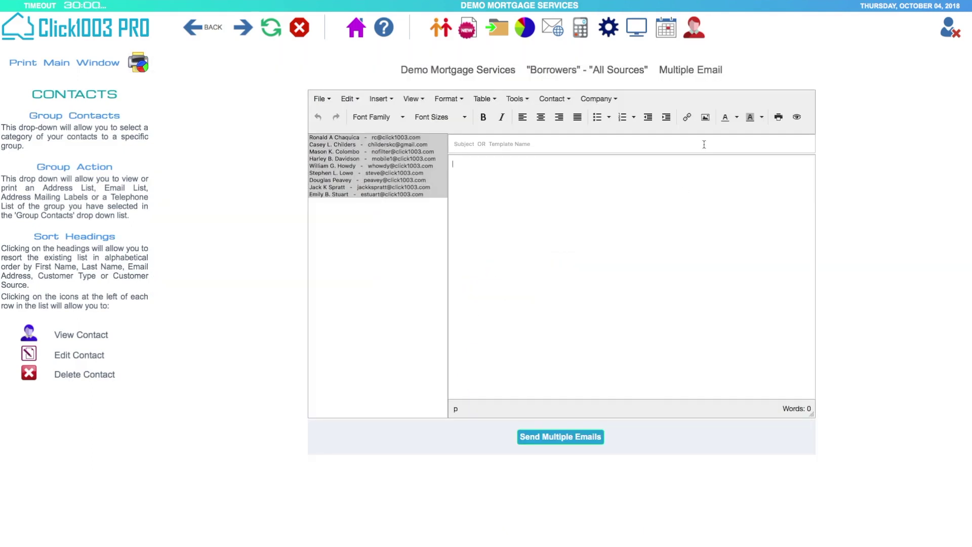
pyautogui.click(611, 204)
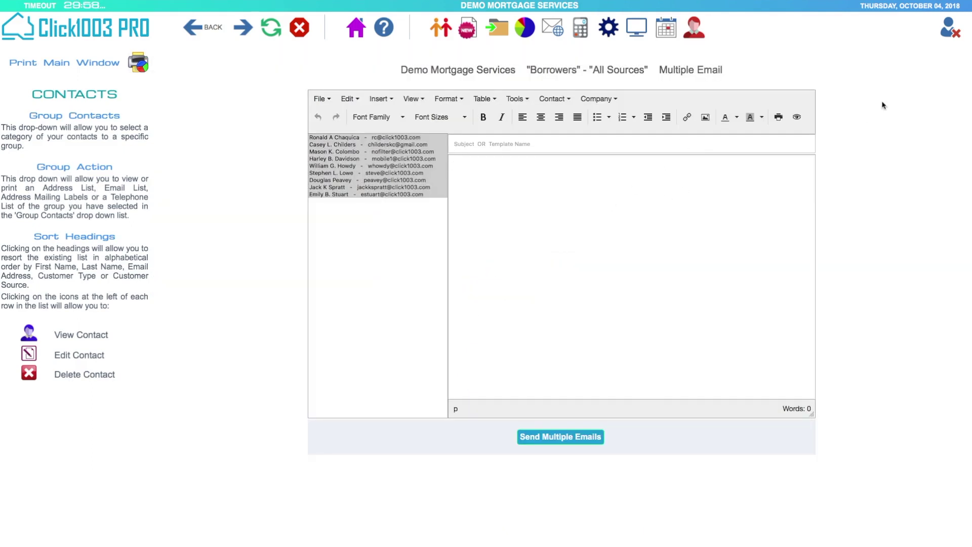